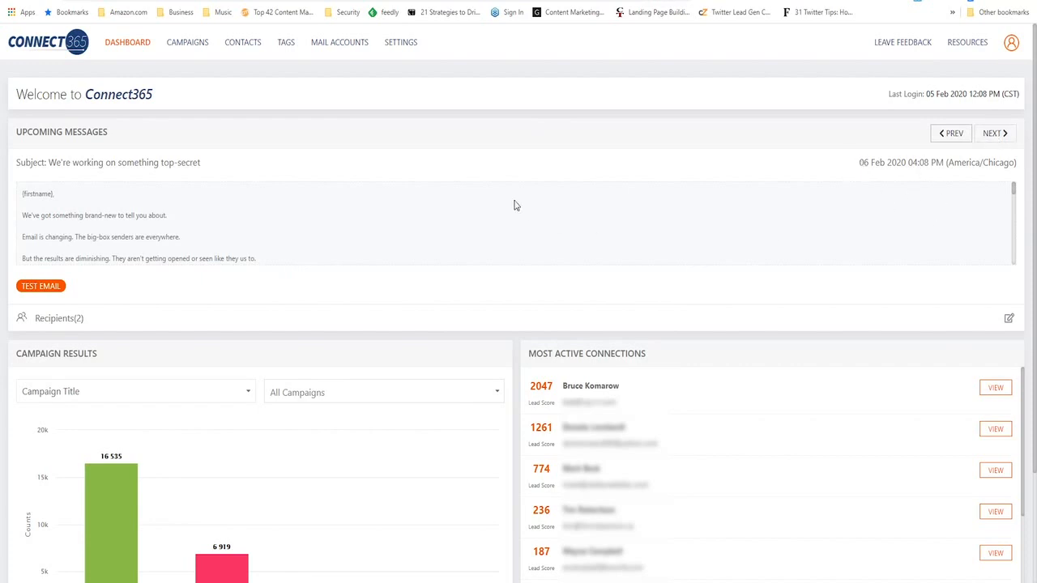
# - Examine the dashboard's upcoming messages, campaign results chart and list of most active connections
pyautogui.click(995, 136)
pyautogui.click(953, 136)
pyautogui.scroll(-2, 747, 303)
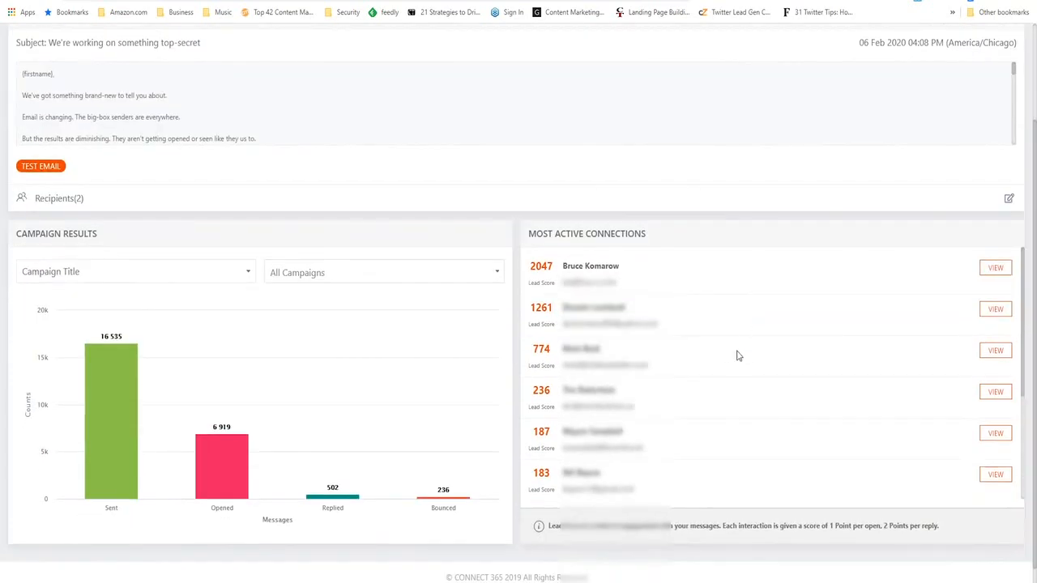
pyautogui.scroll(2, 737, 354)
pyautogui.scroll(-2, 738, 353)
pyautogui.scroll(2, 738, 352)
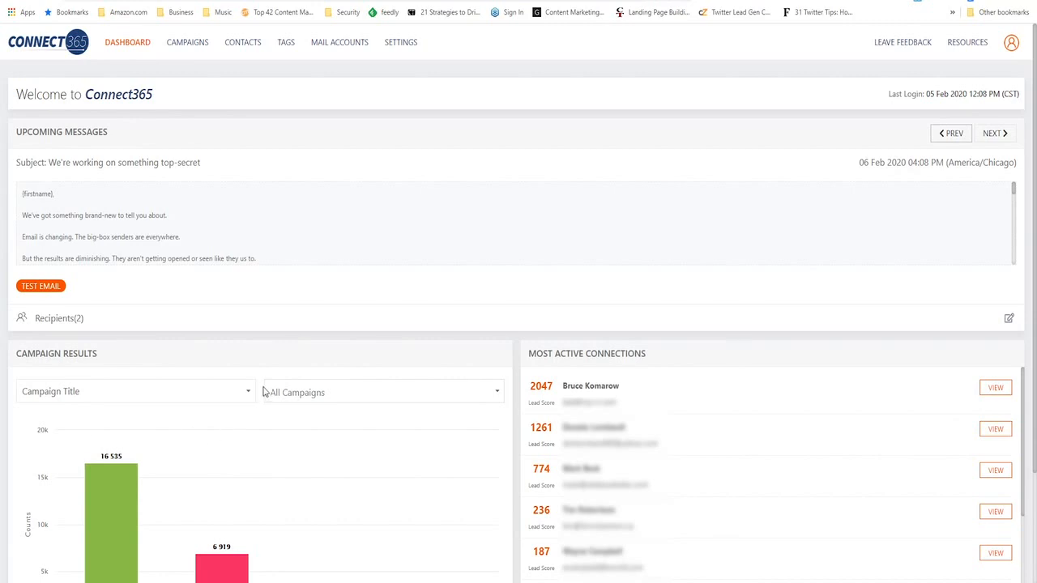
pyautogui.scroll(-2, 264, 392)
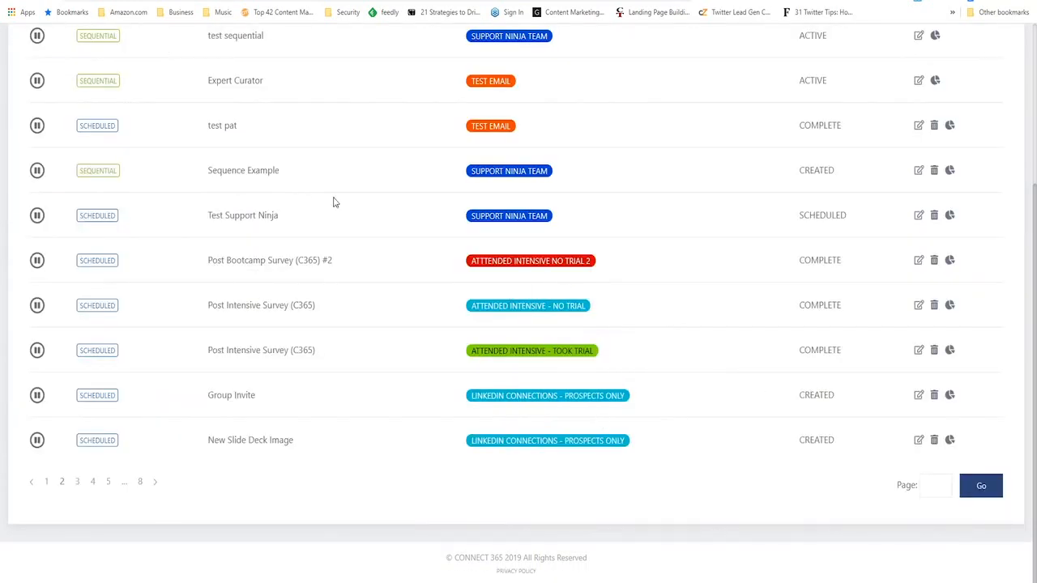
# - Open the analytics of the "Post Bootcamp Survey (C365) #2" campaign and examine its chart, messages, links and activity logs
pyautogui.scroll(3, 357, 347)
pyautogui.scroll(-3, 444, 453)
pyautogui.click(950, 263)
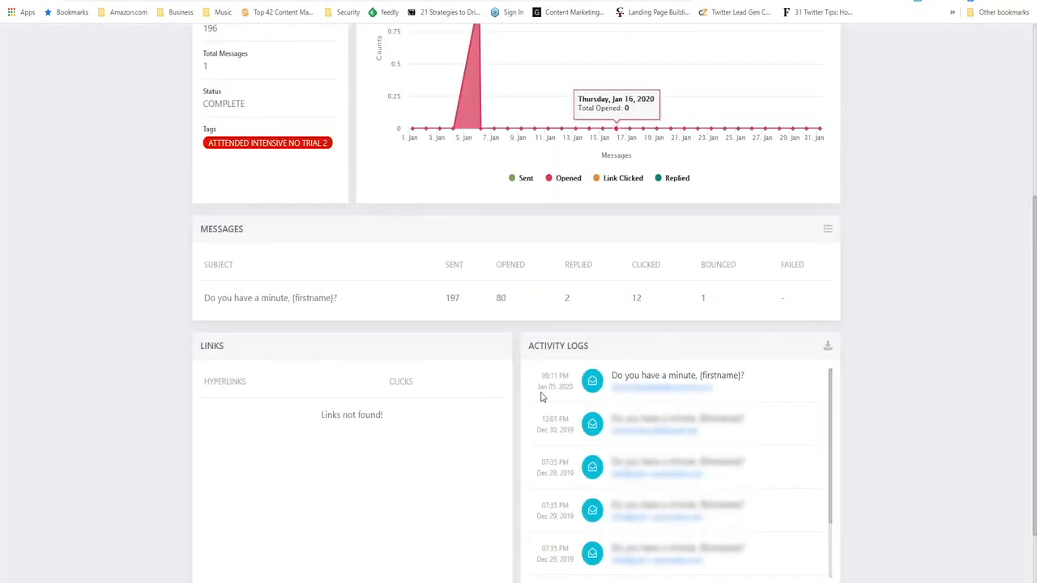
pyautogui.scroll(-2, 897, 397)
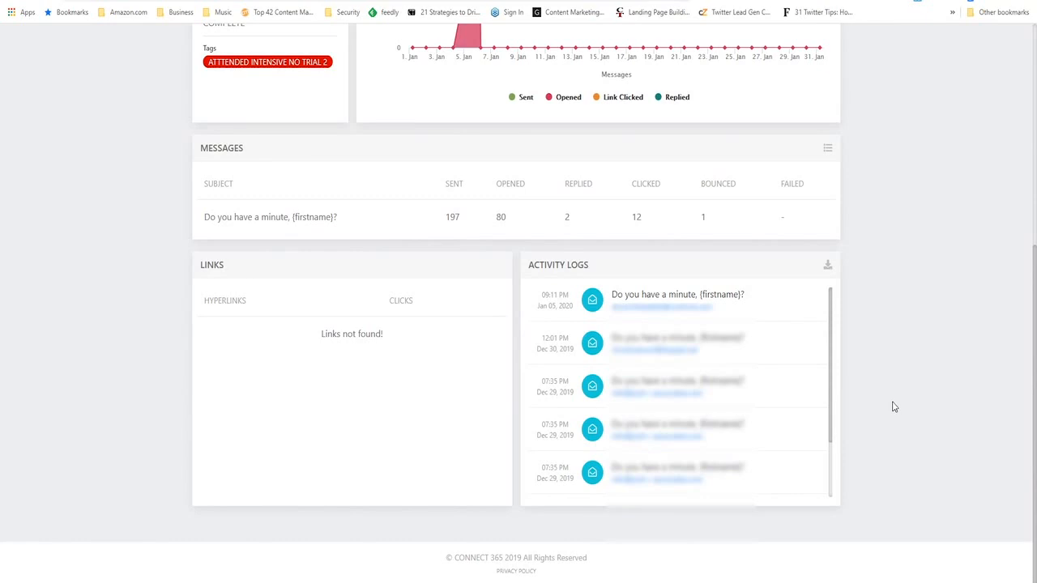
pyautogui.scroll(1, 895, 407)
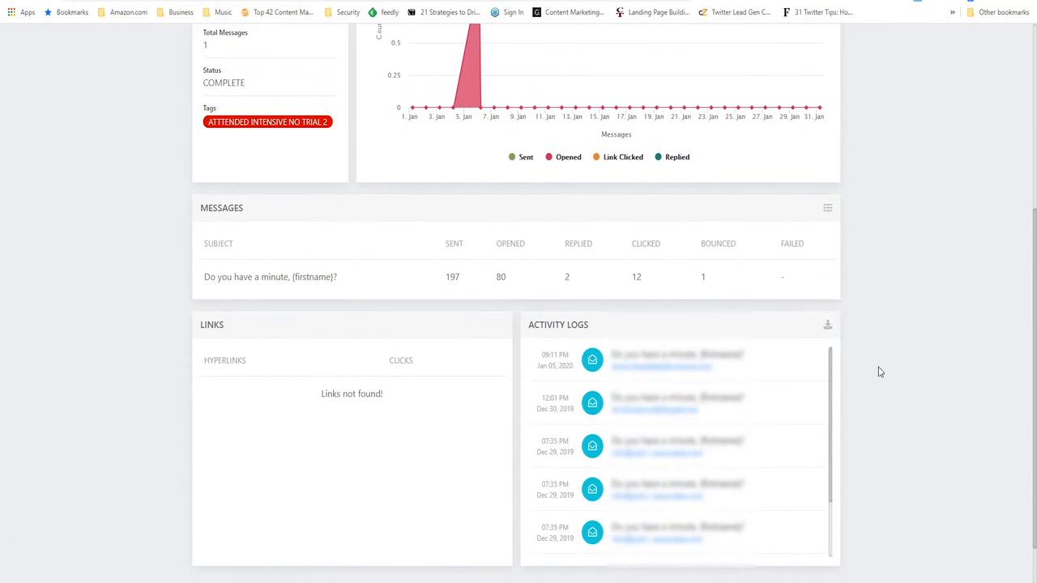
pyautogui.scroll(4, 882, 371)
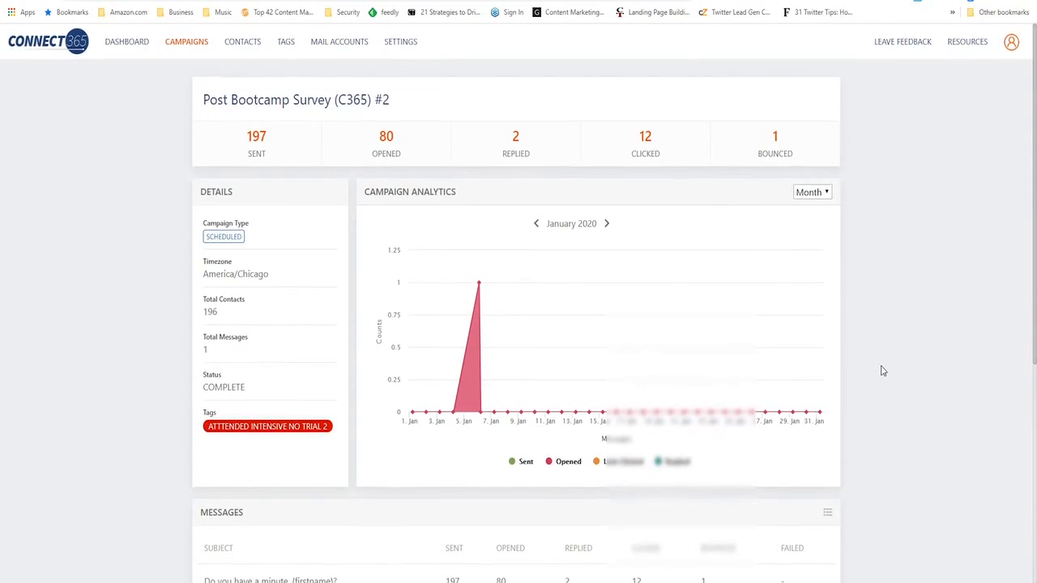
pyautogui.scroll(-3, 883, 371)
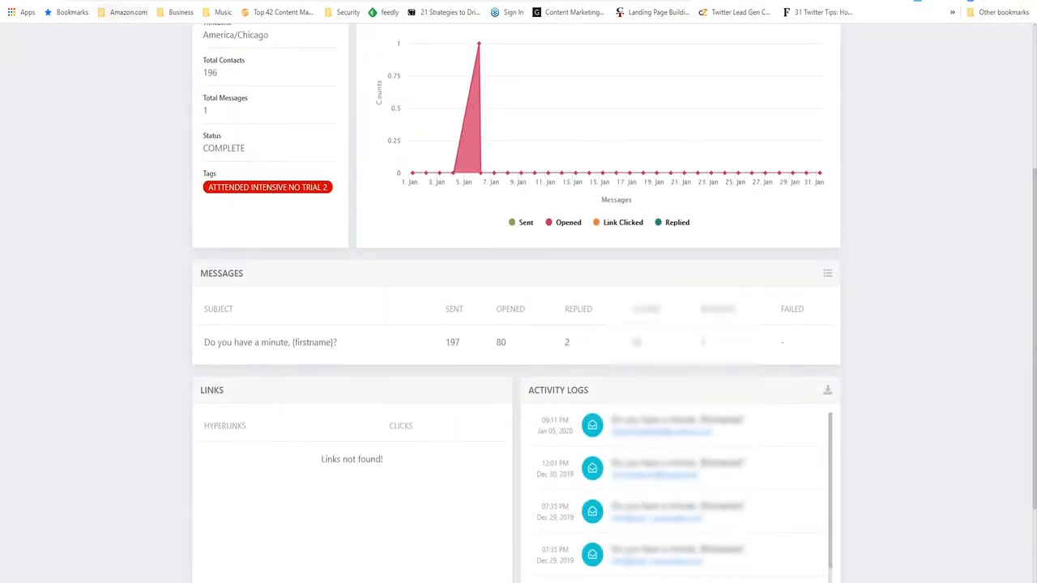
# - Open the tag list and show the contacts carrying the "ATTTENDED INTENSIVE NO TRIAL 2" tag
pyautogui.click(151, 0)
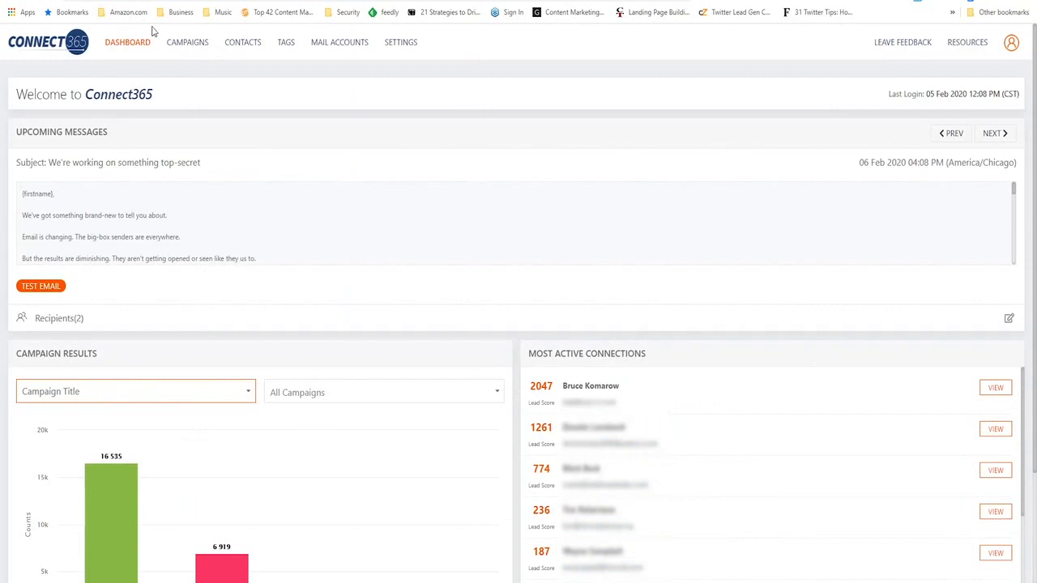
pyautogui.click(288, 47)
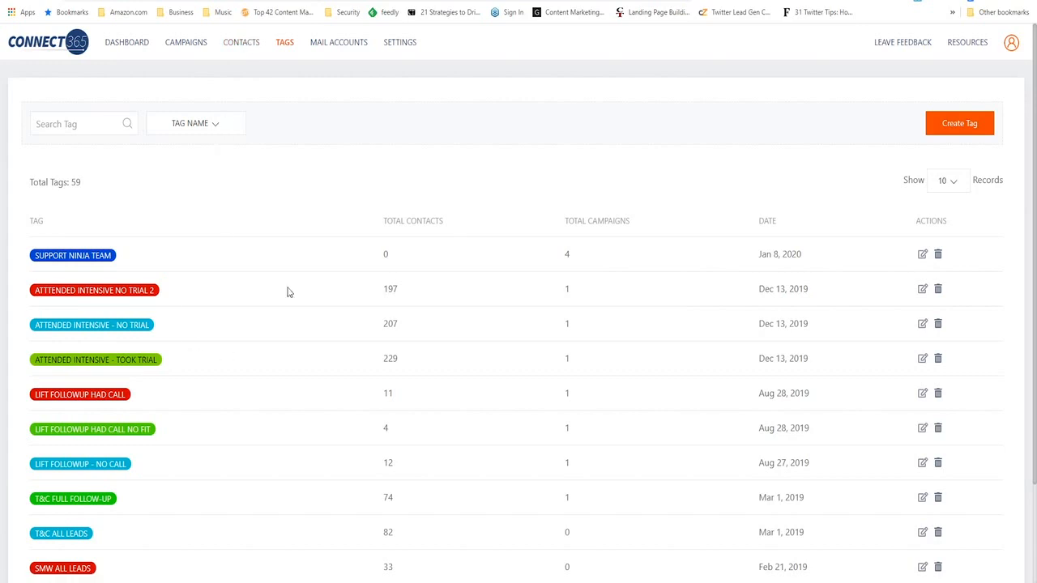
pyautogui.scroll(-1, 330, 209)
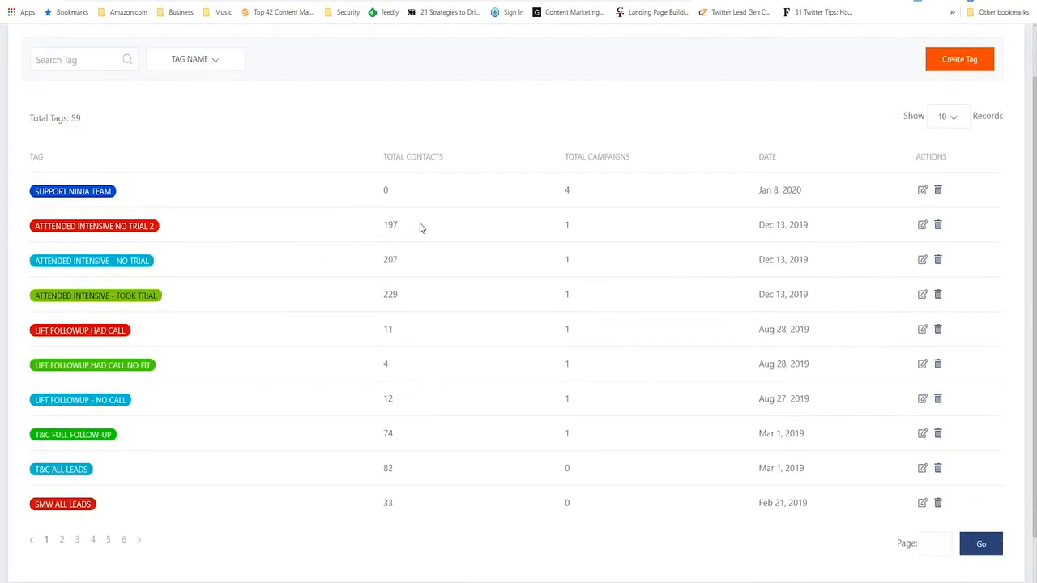
pyautogui.doubleClick(387, 225)
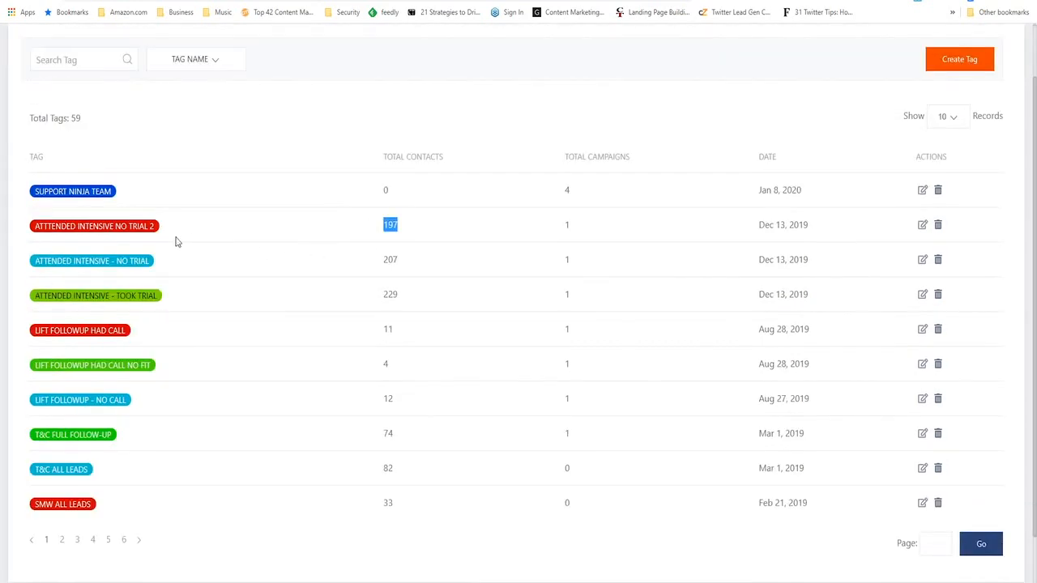
pyautogui.click(120, 232)
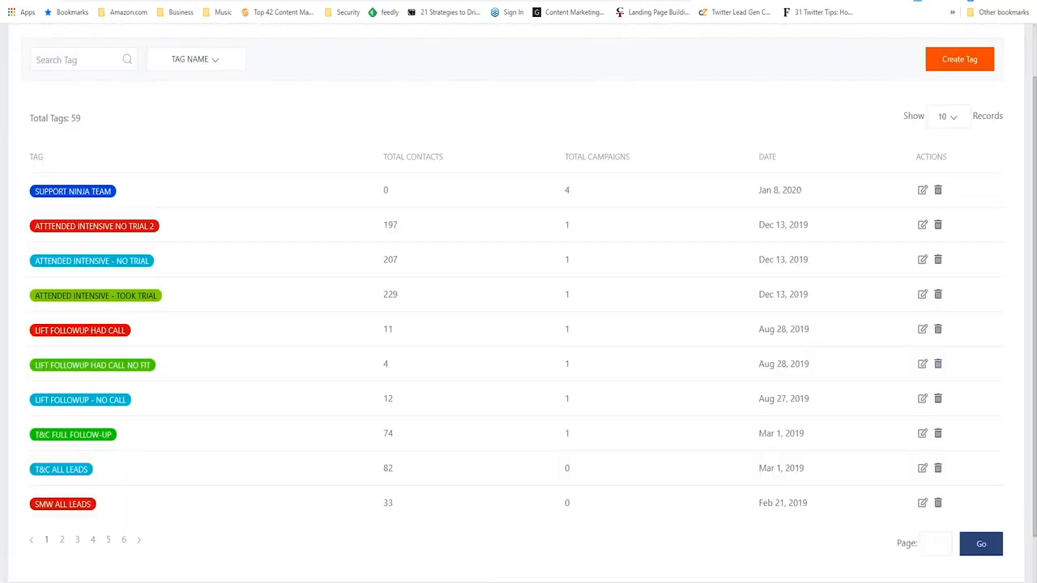
# - Return to the full contact list and open the first contact's record to examine its details, tags and custom fields
pyautogui.scroll(2, 242, 48)
pyautogui.click(241, 43)
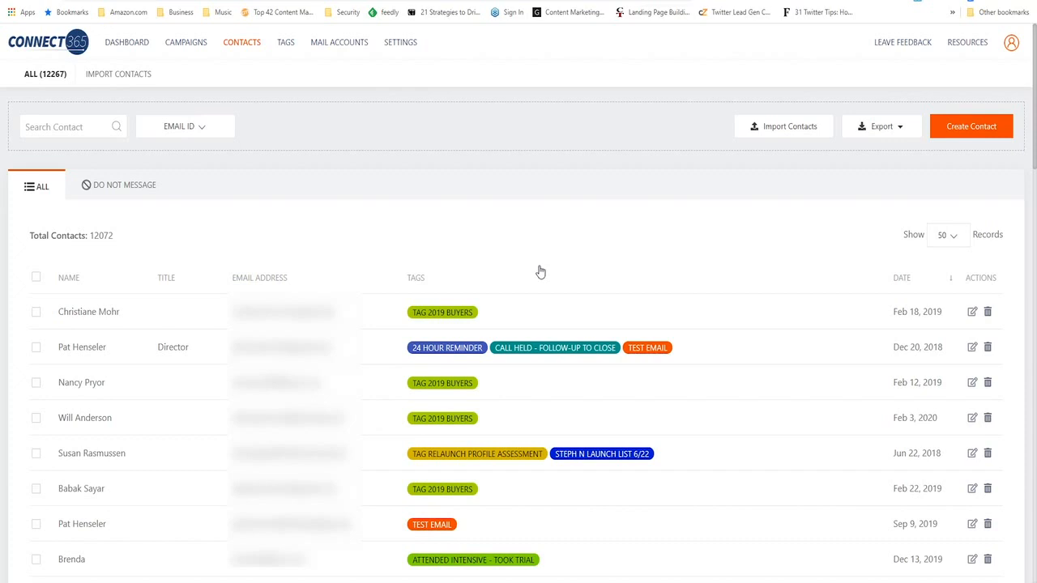
pyautogui.click(972, 314)
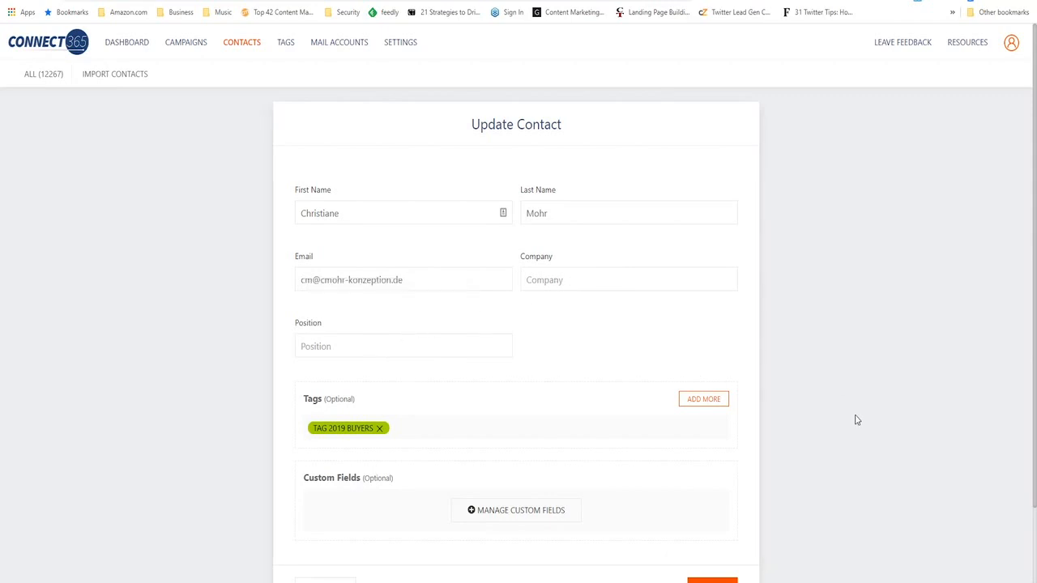
pyautogui.scroll(-2, 857, 419)
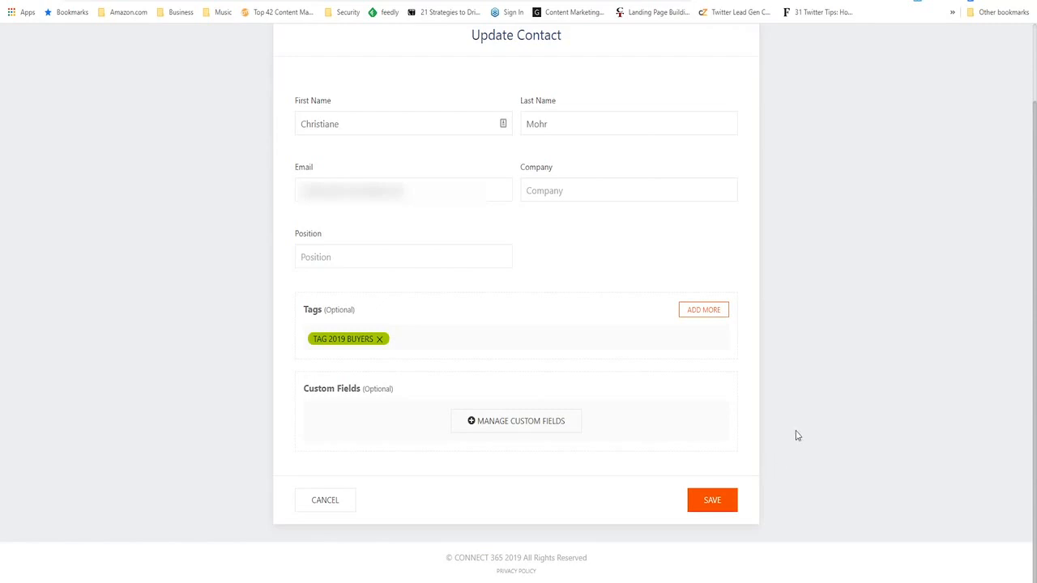
pyautogui.scroll(2, 829, 405)
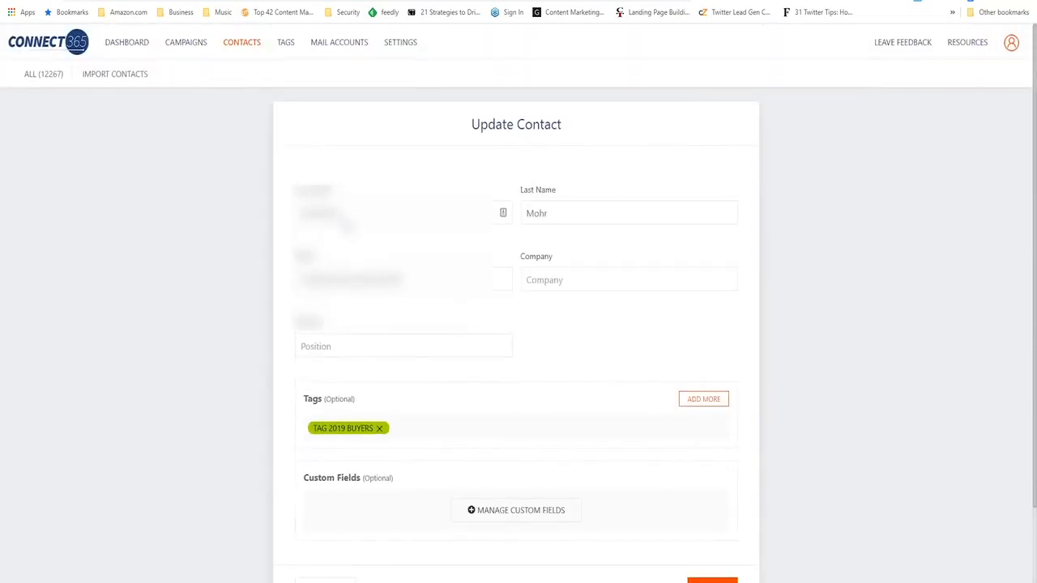
# - Leave the contact record without saving and show the contact import page
pyautogui.click(247, 46)
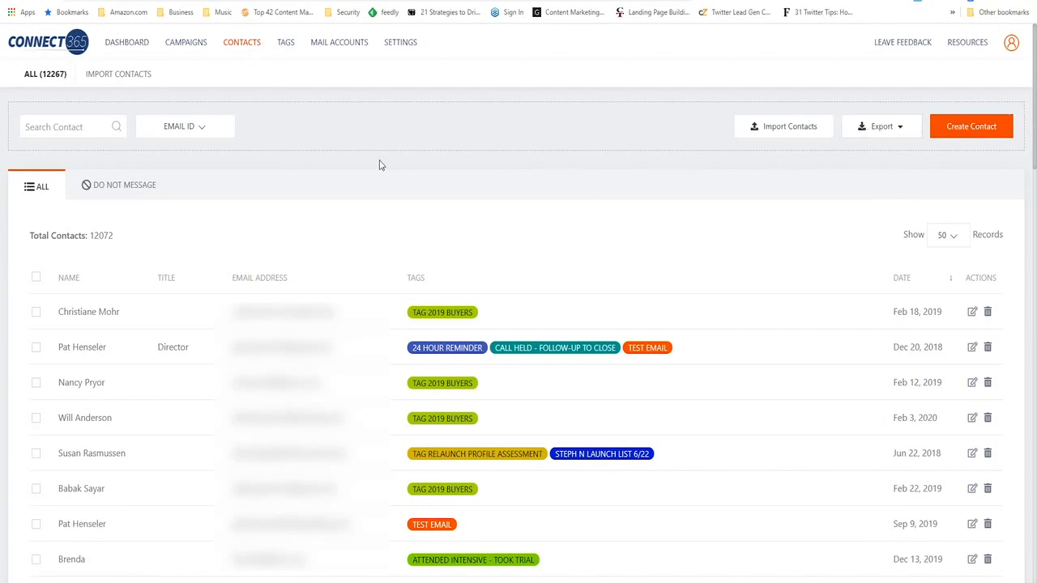
pyautogui.click(113, 81)
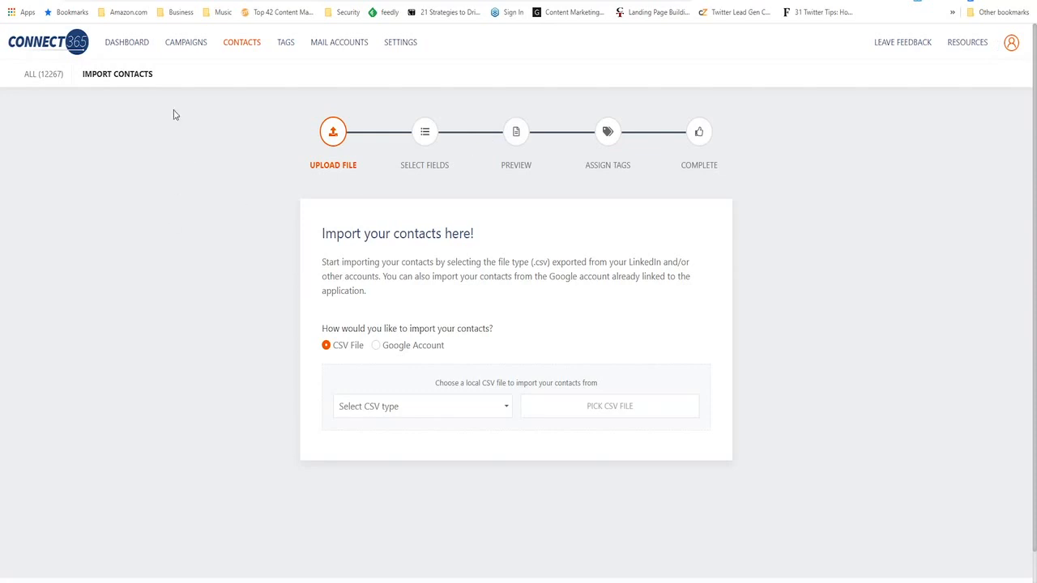
# - Start a new campaign from a template and preview the first message of the Expert Curator template
pyautogui.click(187, 47)
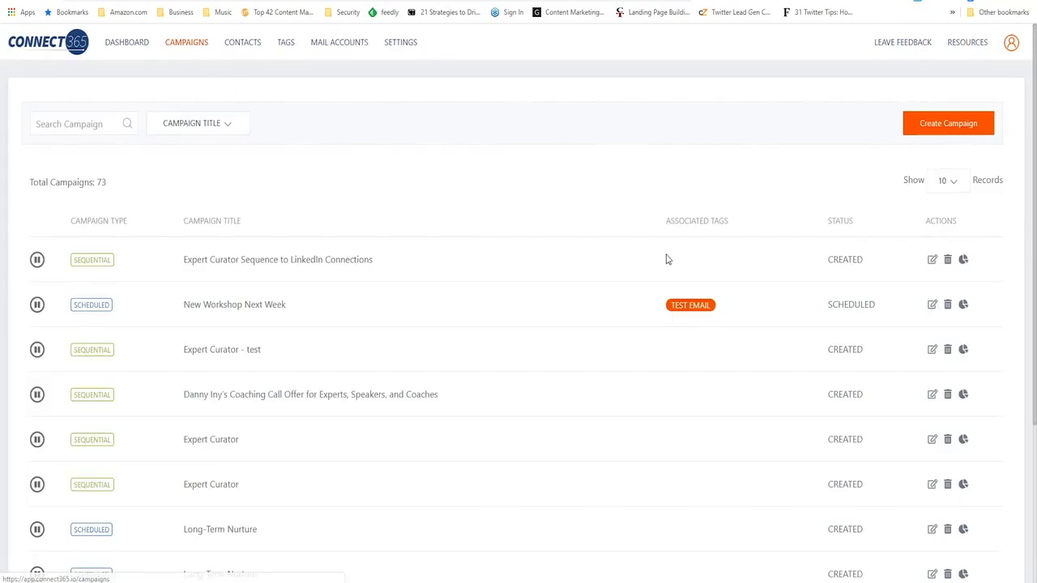
pyautogui.click(933, 128)
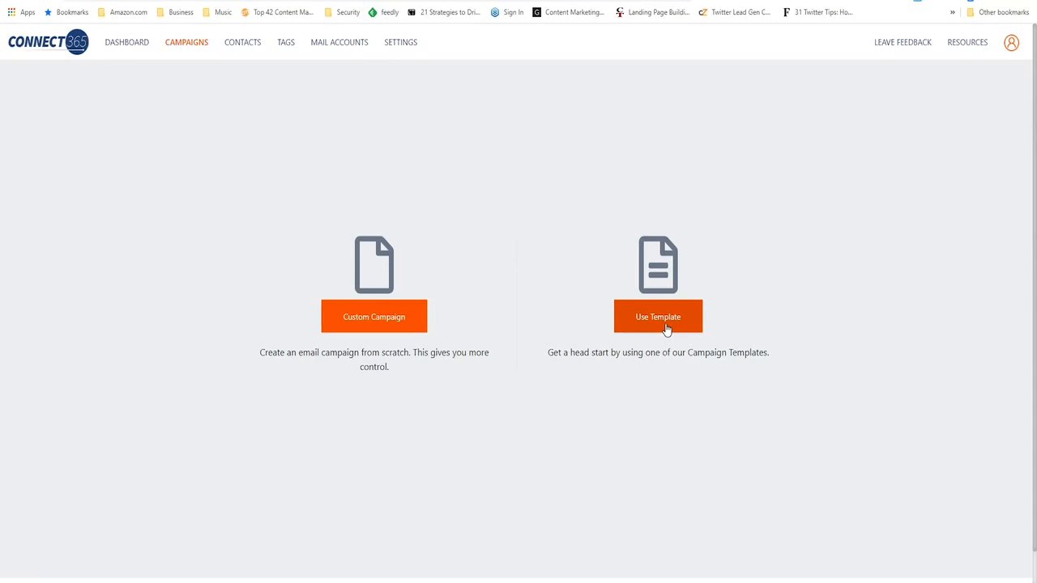
pyautogui.click(666, 328)
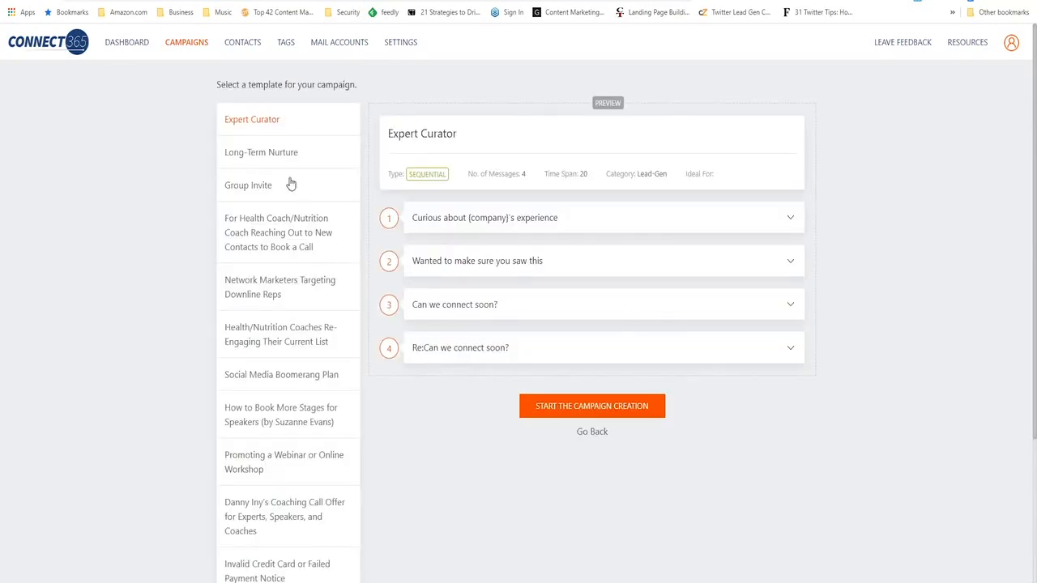
pyautogui.scroll(-2, 270, 356)
pyautogui.scroll(2, 271, 368)
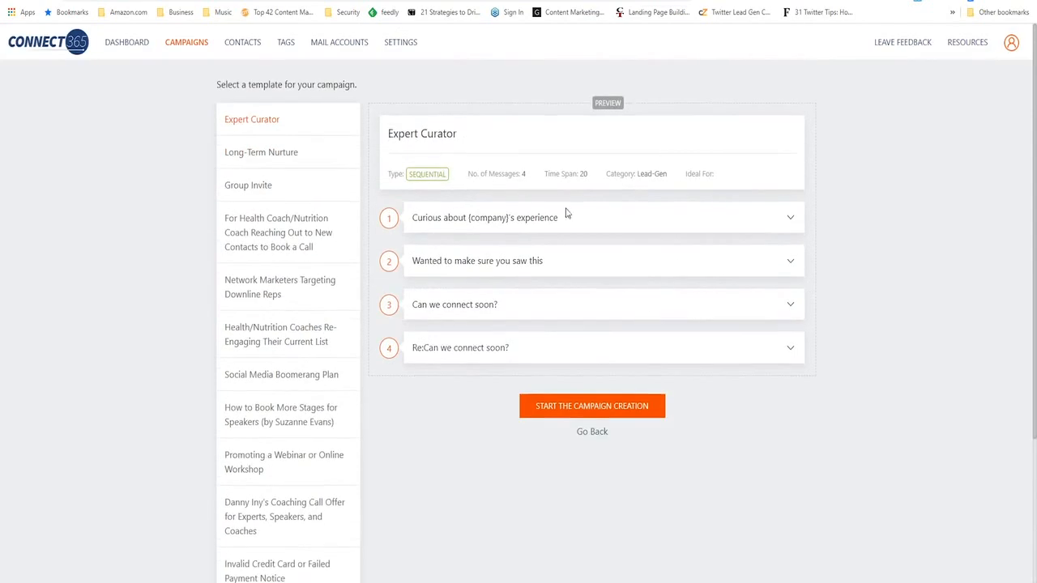
pyautogui.click(776, 222)
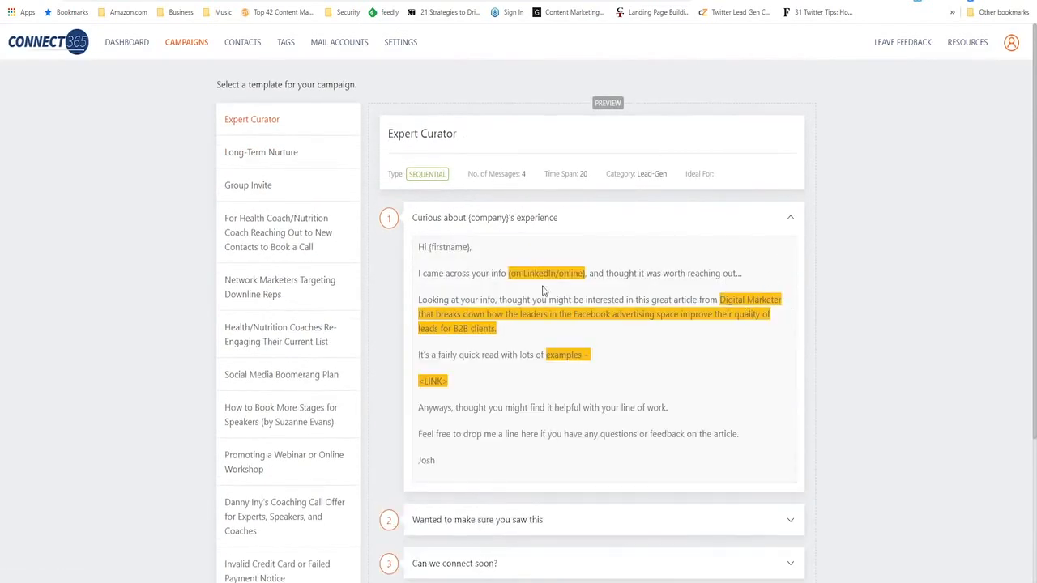
pyautogui.click(790, 218)
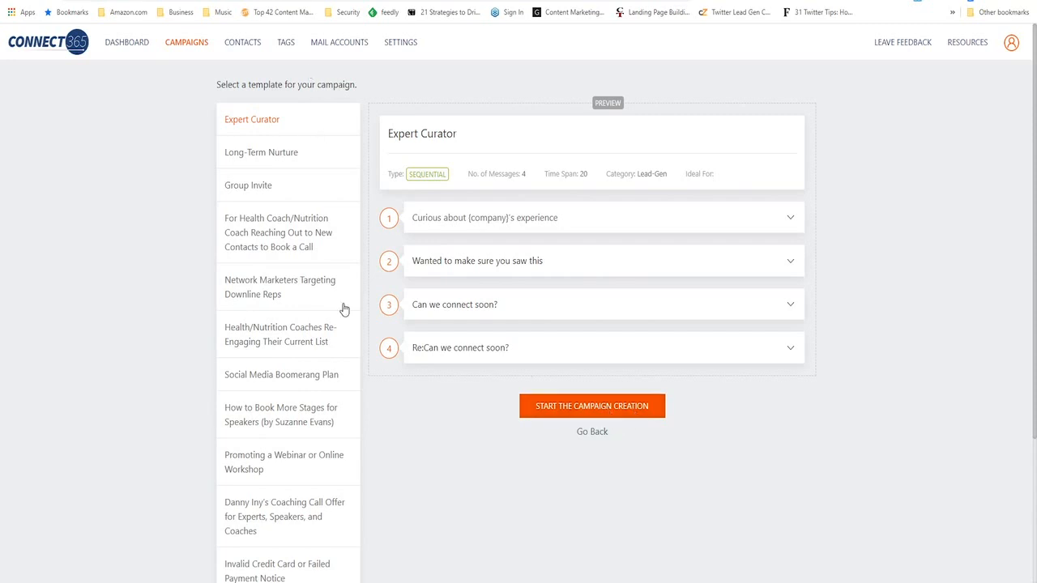
# - Leave the template selection and start creating a custom campaign from scratch
pyautogui.click(188, 44)
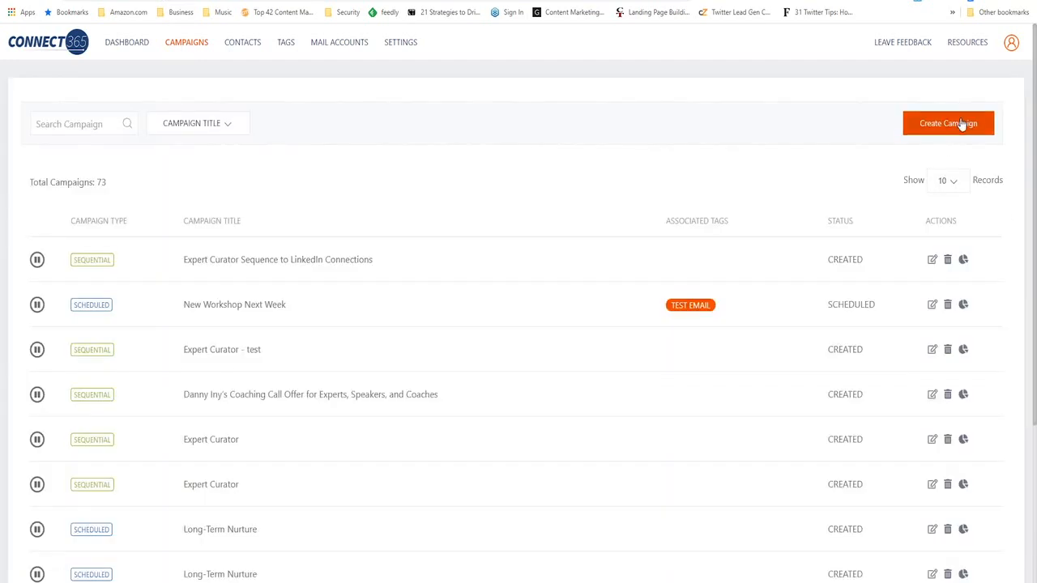
pyautogui.click(962, 124)
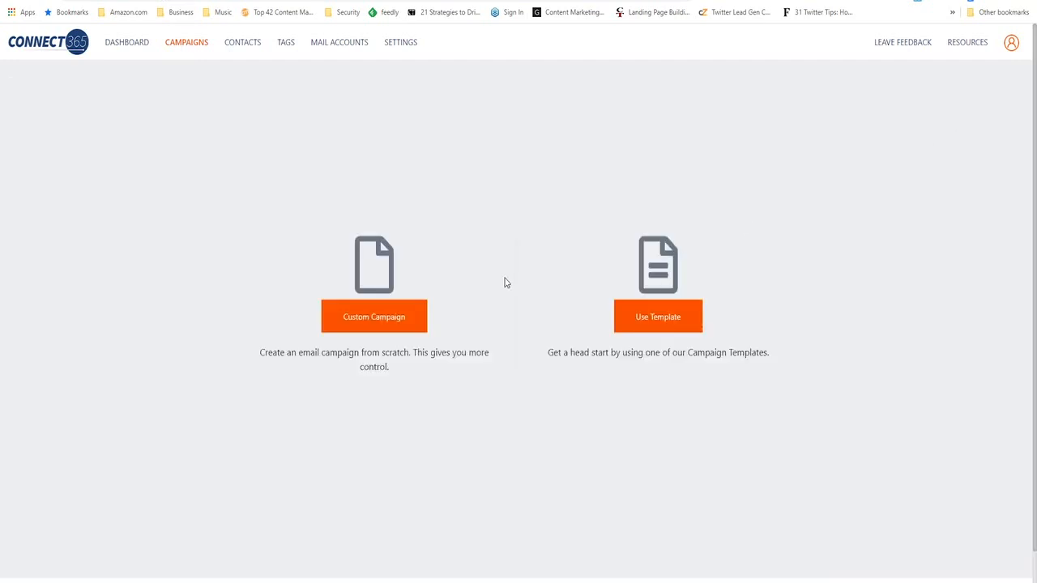
pyautogui.click(387, 321)
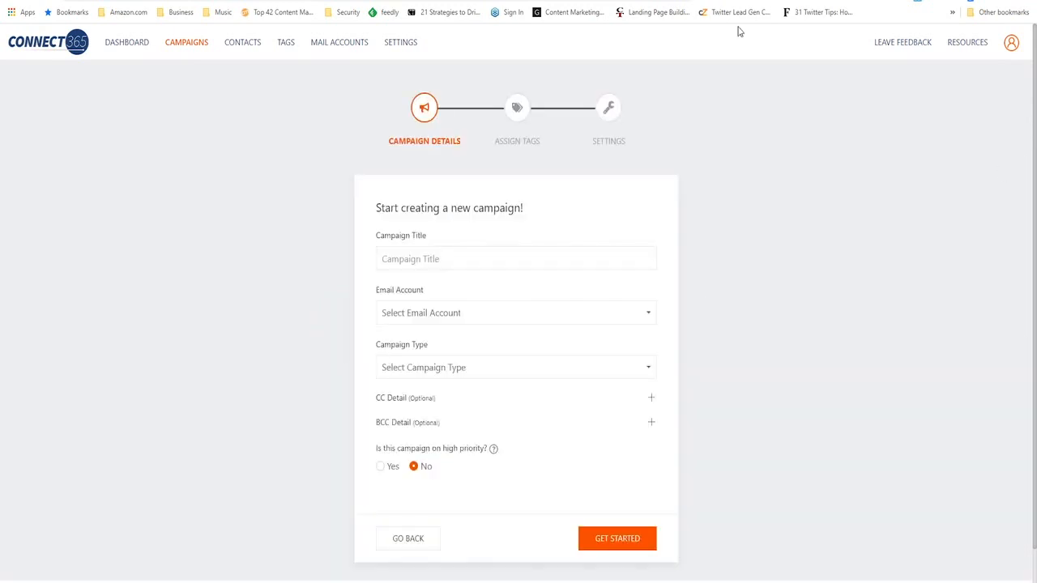
# - Choose the sending email account for the new campaign and set its high priority option to Yes
pyautogui.click(638, 320)
pyautogui.click(487, 356)
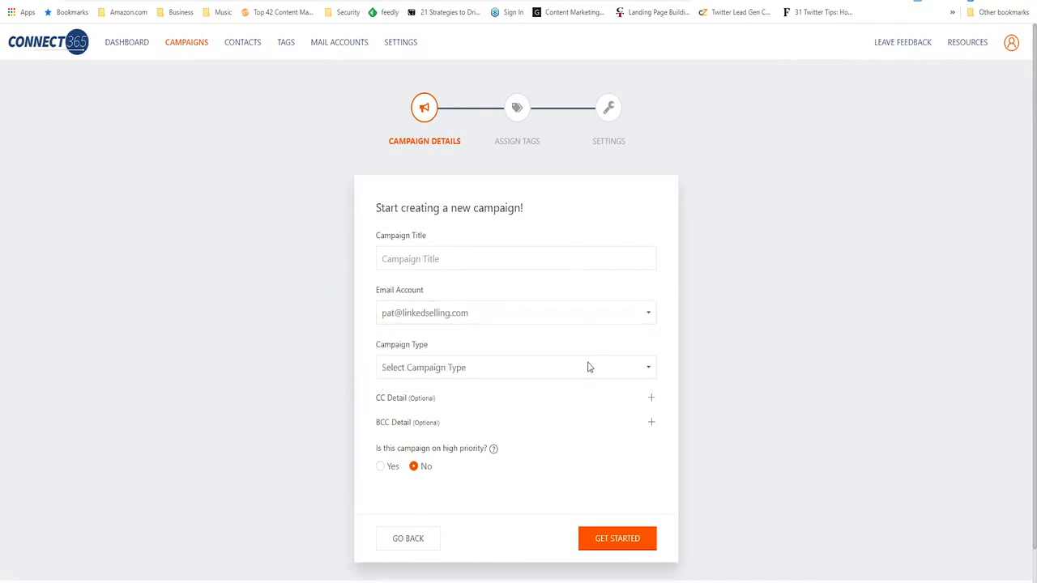
pyautogui.scroll(-1, 705, 379)
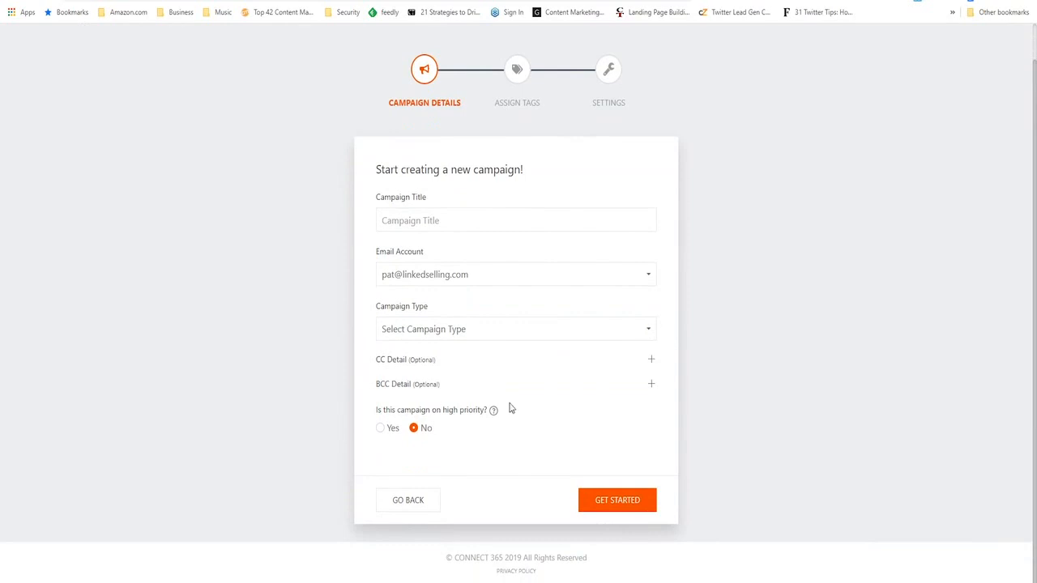
pyautogui.click(380, 428)
# - View the available campaign types for the new campaign without choosing one
pyautogui.click(639, 330)
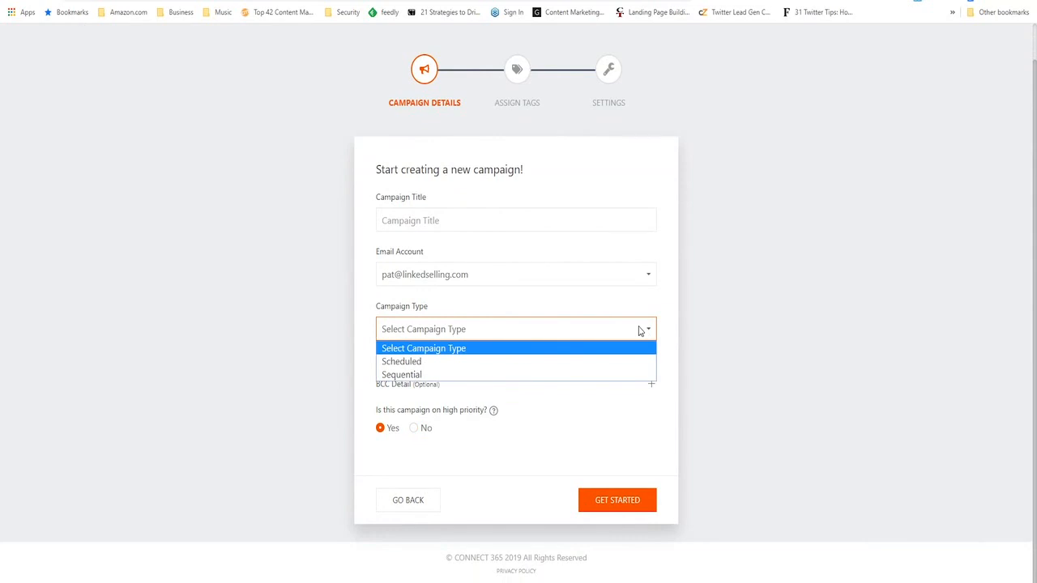
pyautogui.click(753, 130)
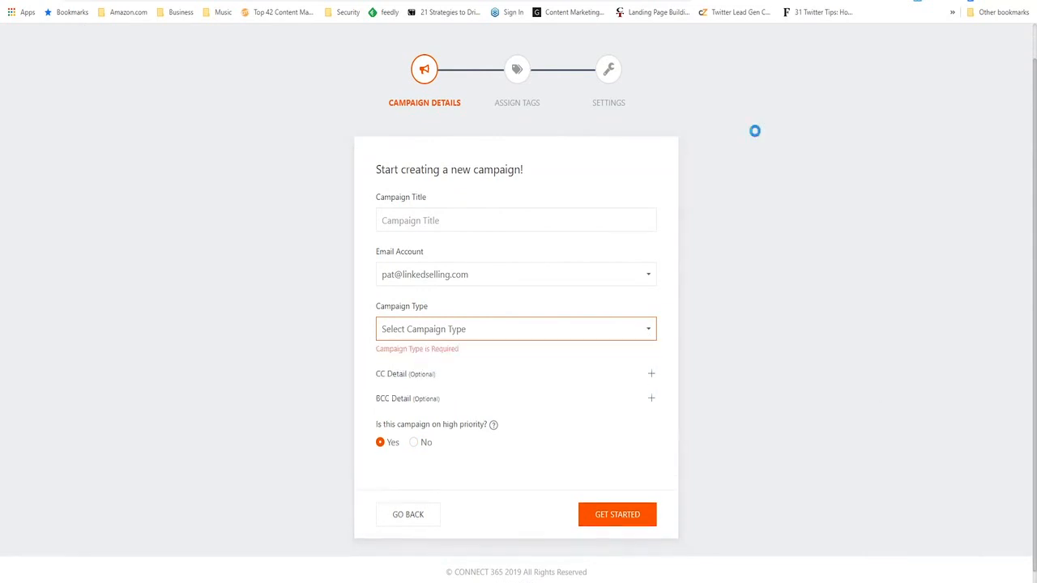
pyautogui.click(651, 332)
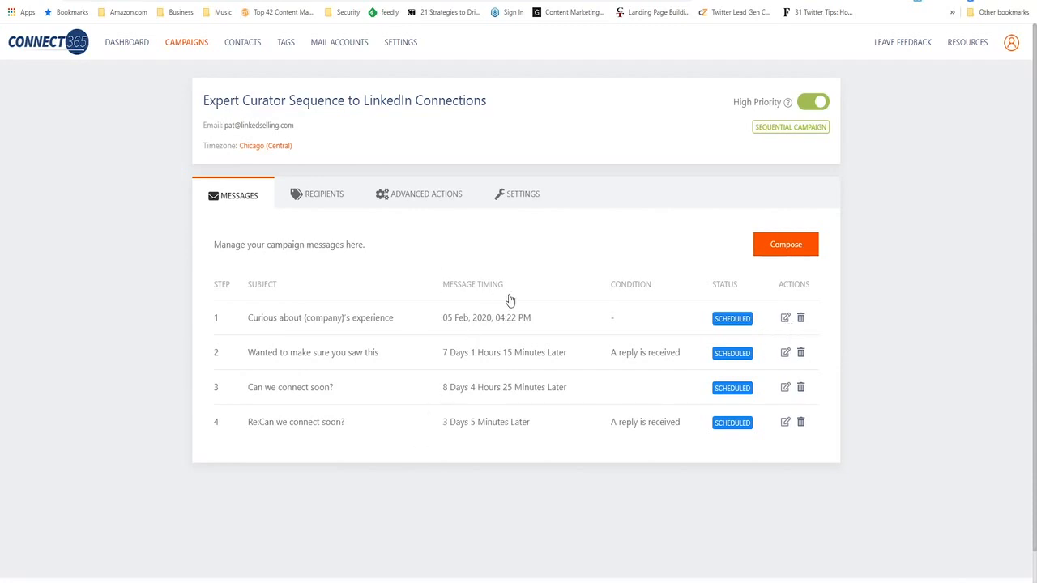
# - Highlight the first message's timing in the sequential campaign, and open the "Can we connect soon?" message to view its settings and text
pyautogui.moveTo(533, 325); pyautogui.dragTo(444, 328)
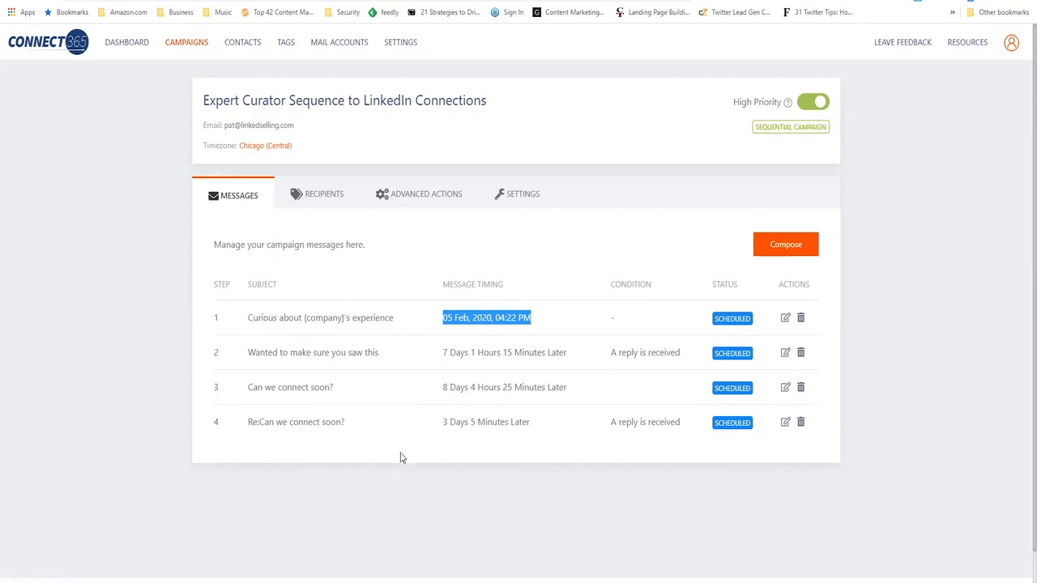
pyautogui.click(606, 496)
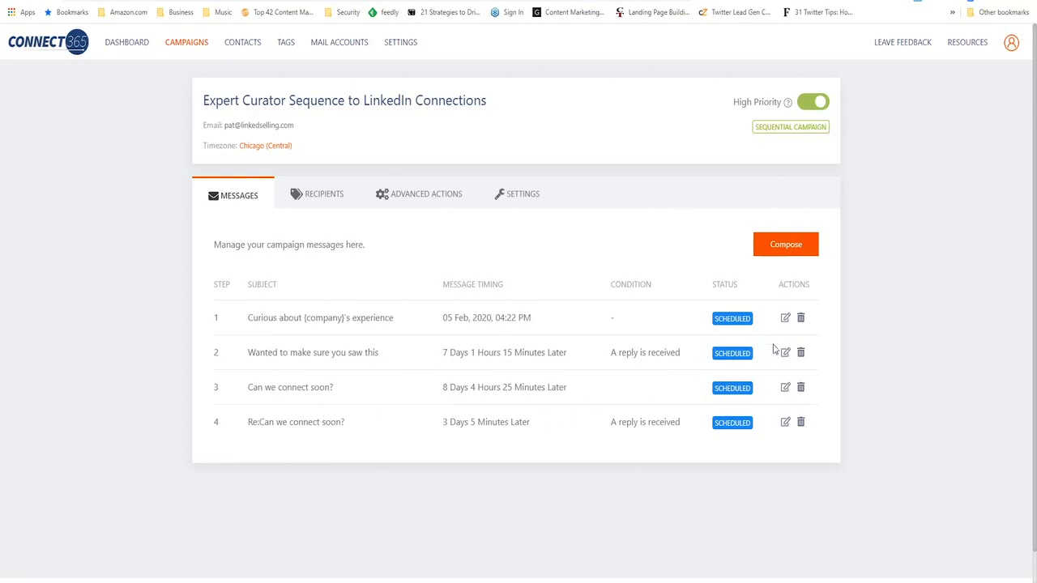
pyautogui.click(785, 389)
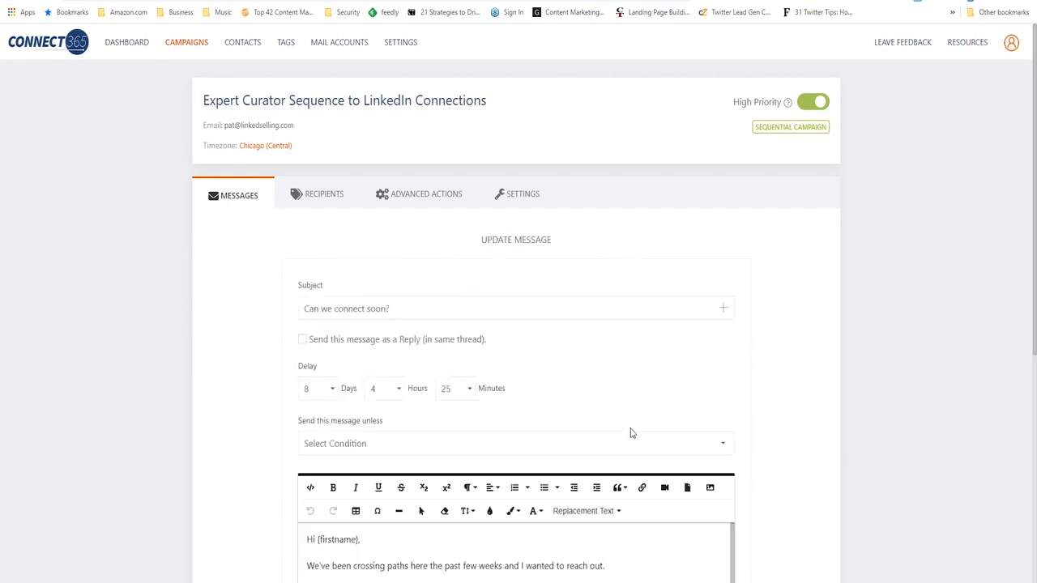
pyautogui.scroll(-2, 710, 409)
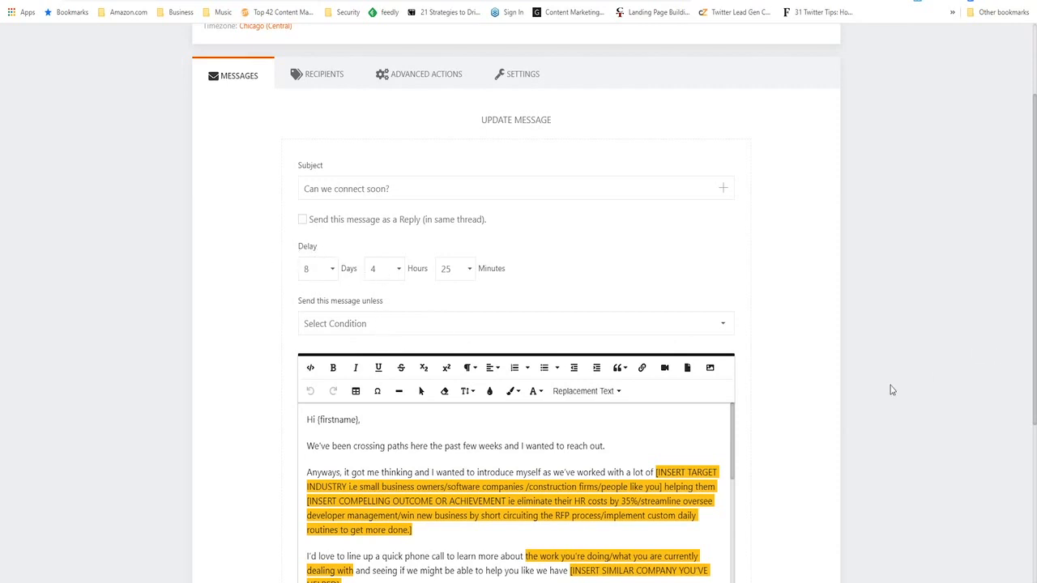
# - View the conditions available under "Send this message unless" for the "Can we connect soon?" message without choosing one
pyautogui.scroll(-1, 837, 379)
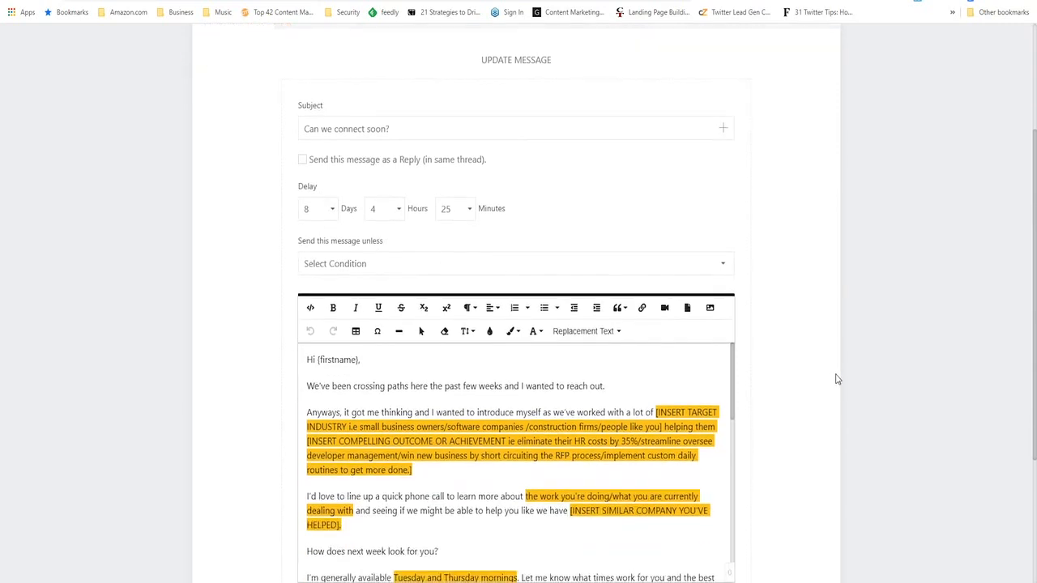
pyautogui.click(613, 273)
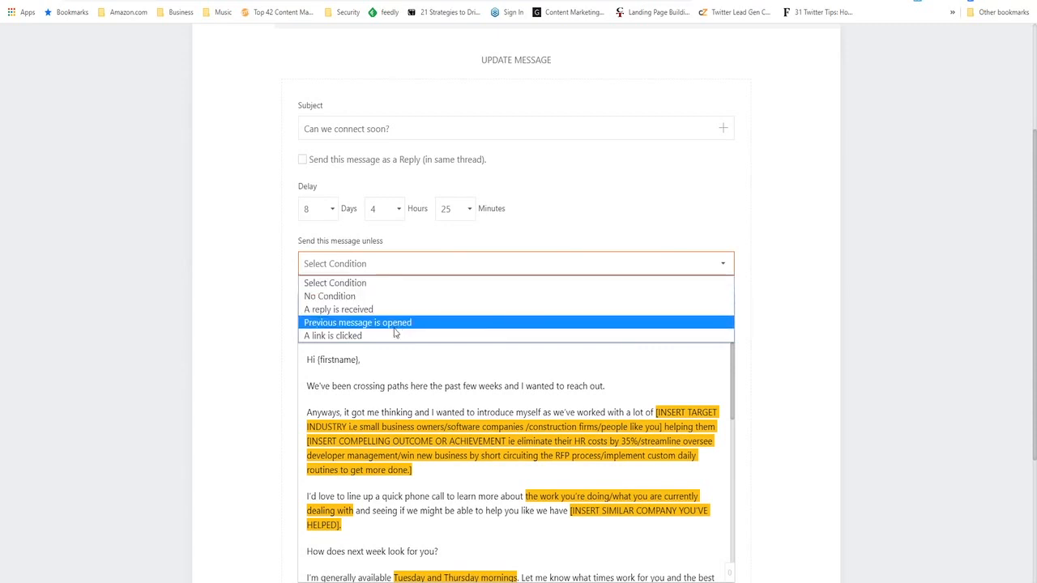
pyautogui.click(850, 310)
pyautogui.click(607, 279)
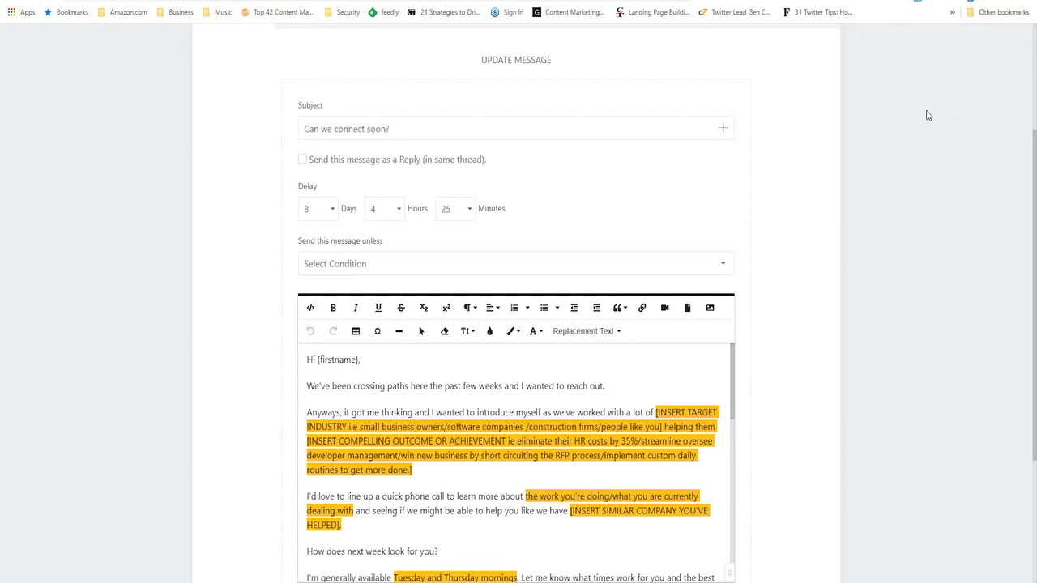
# - Start an advanced action triggered "When an email is sent" for the message "Curious about {company}'s experience"
pyautogui.scroll(3, 843, 241)
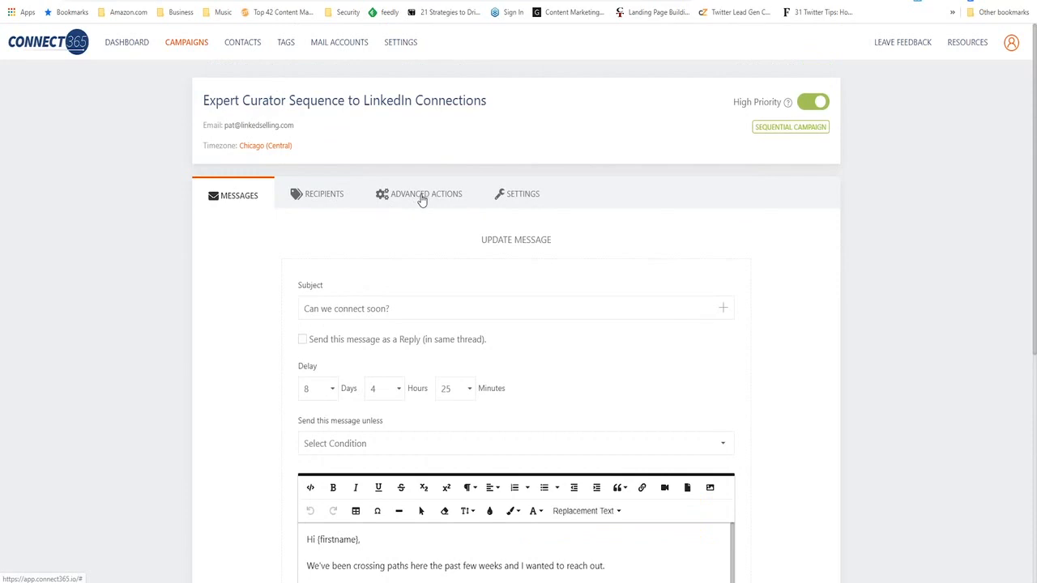
pyautogui.click(421, 201)
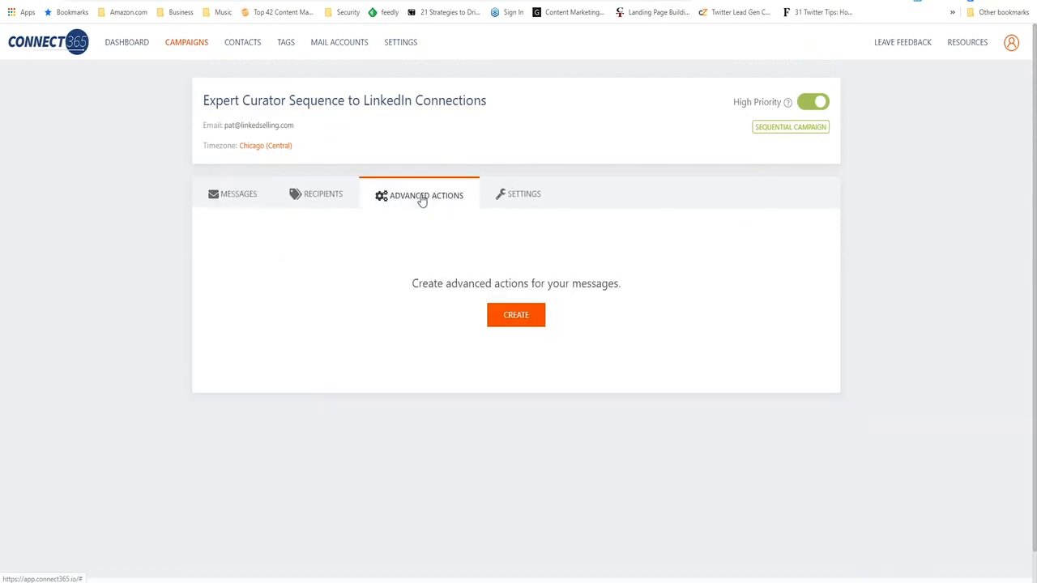
pyautogui.click(519, 323)
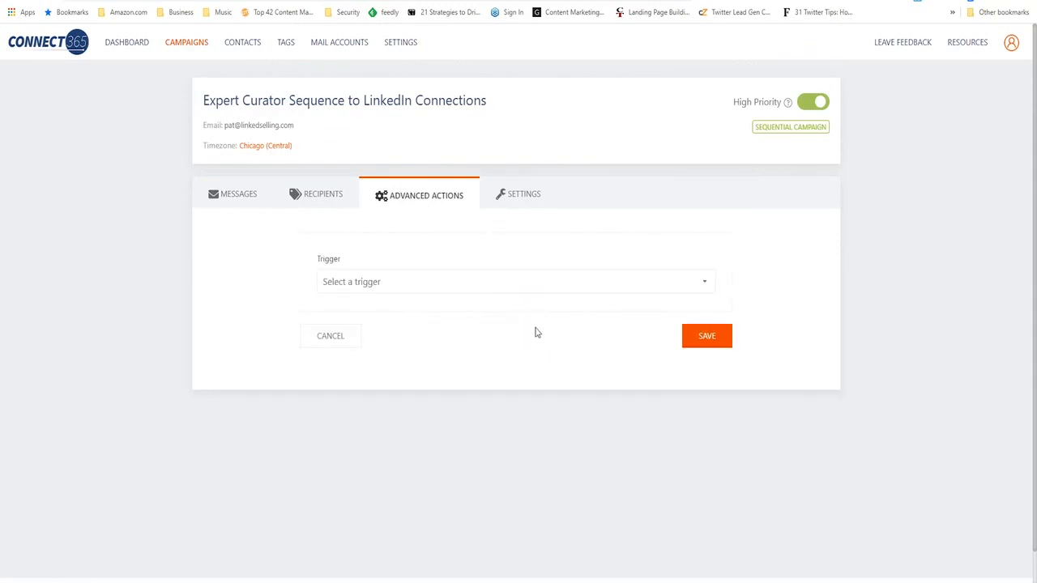
pyautogui.click(578, 290)
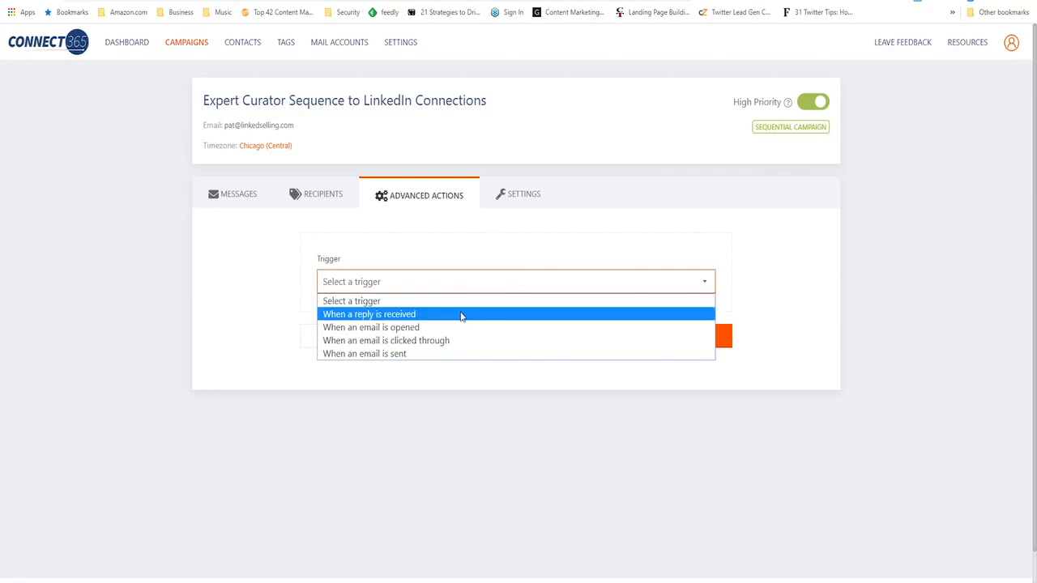
pyautogui.click(410, 359)
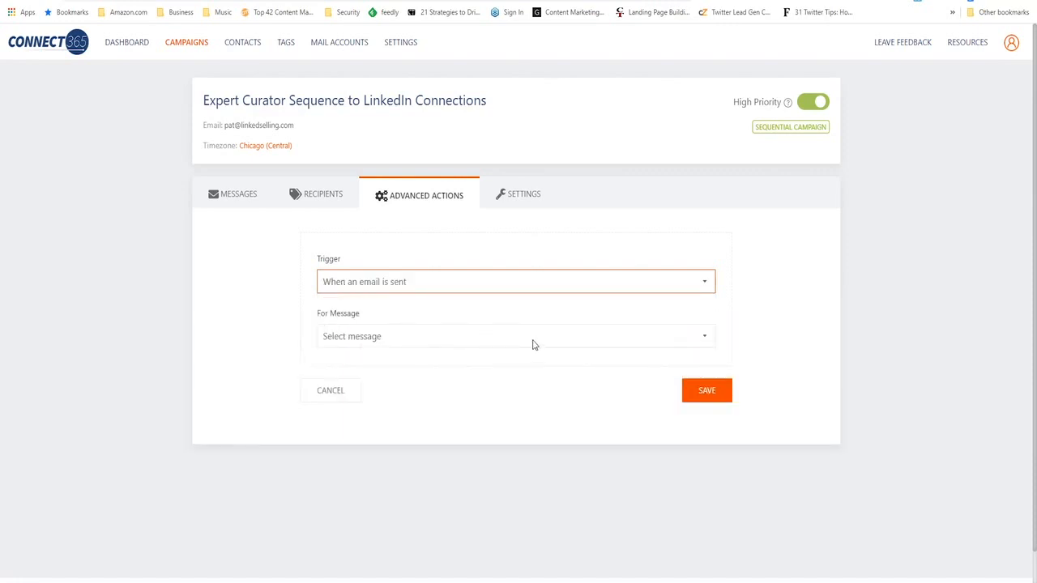
pyautogui.click(480, 345)
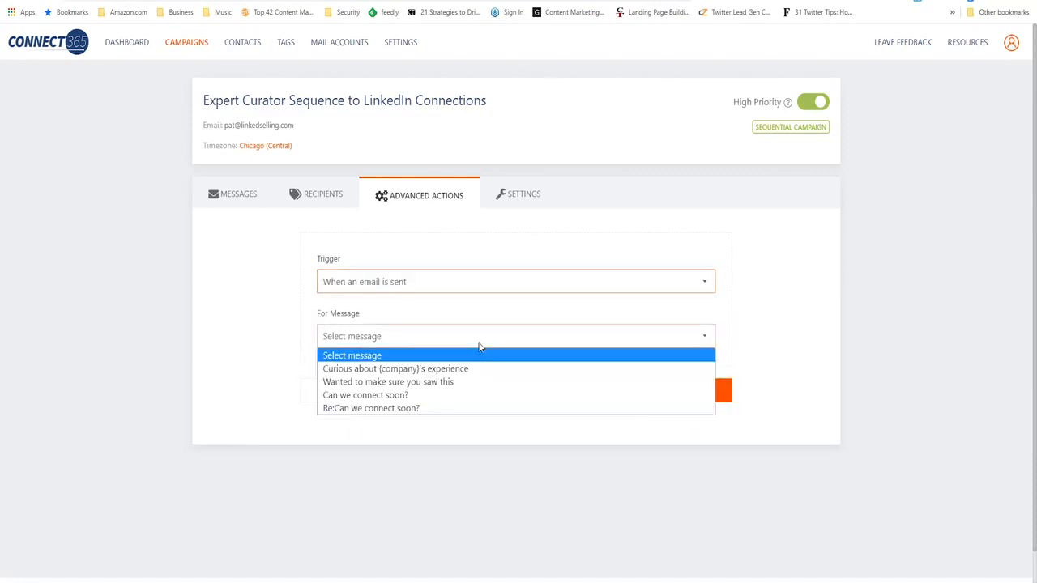
pyautogui.click(440, 372)
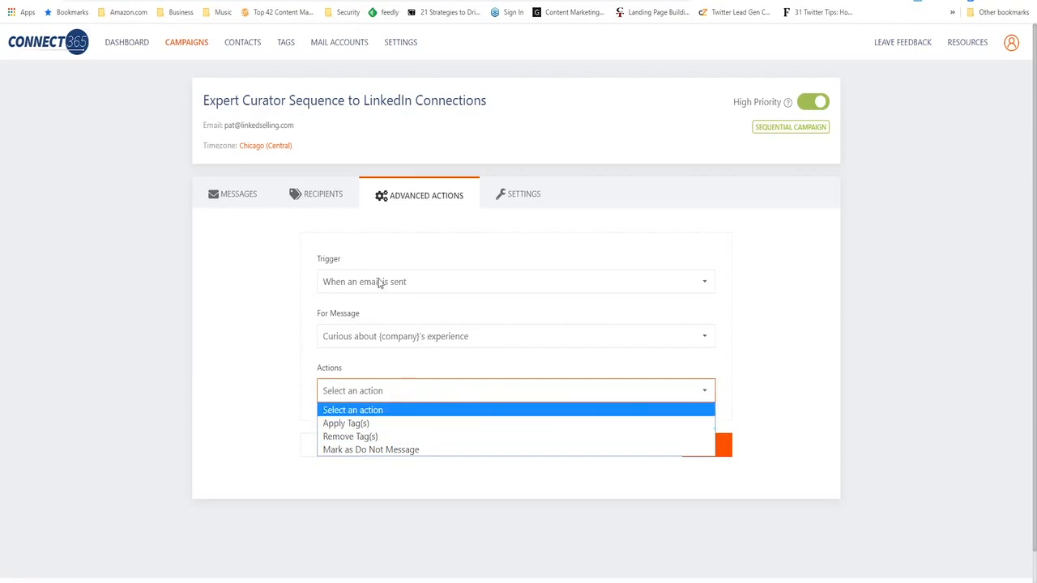
# - Change the advanced action's trigger to "When a reply is received" and view the available actions without choosing one
pyautogui.click(440, 292)
pyautogui.click(440, 290)
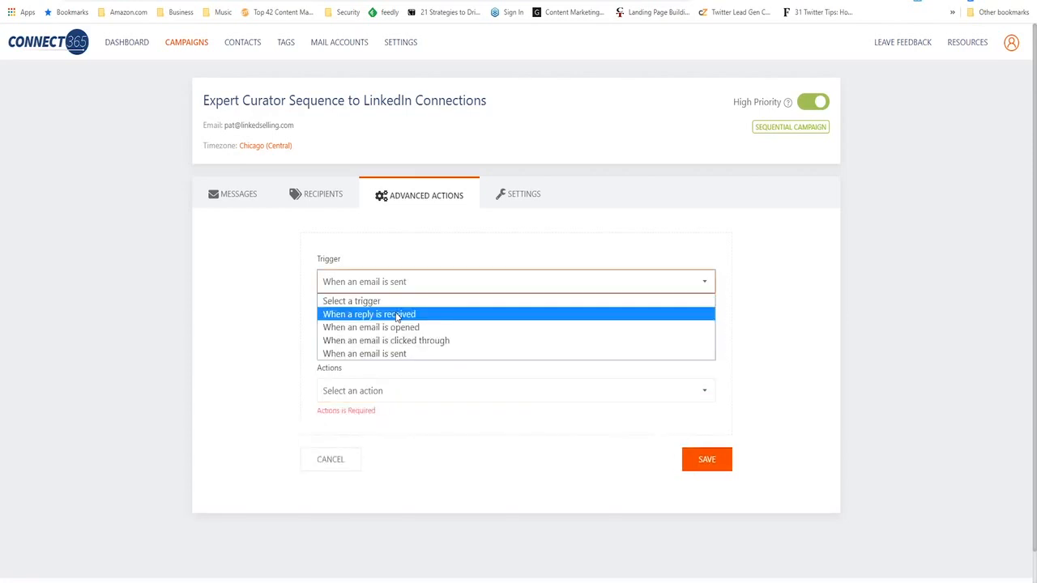
pyautogui.click(397, 318)
pyautogui.click(423, 394)
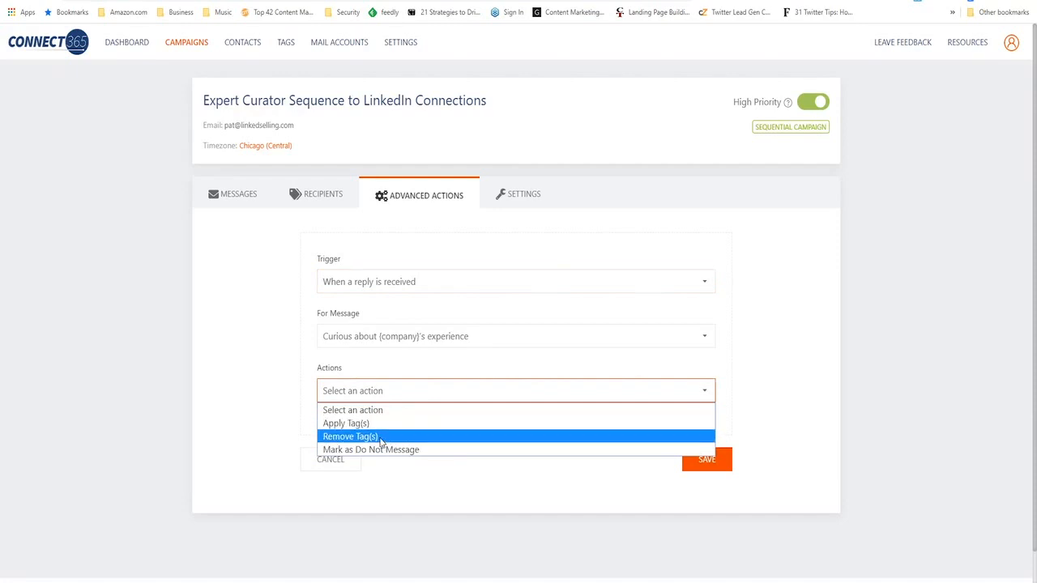
pyautogui.click(798, 424)
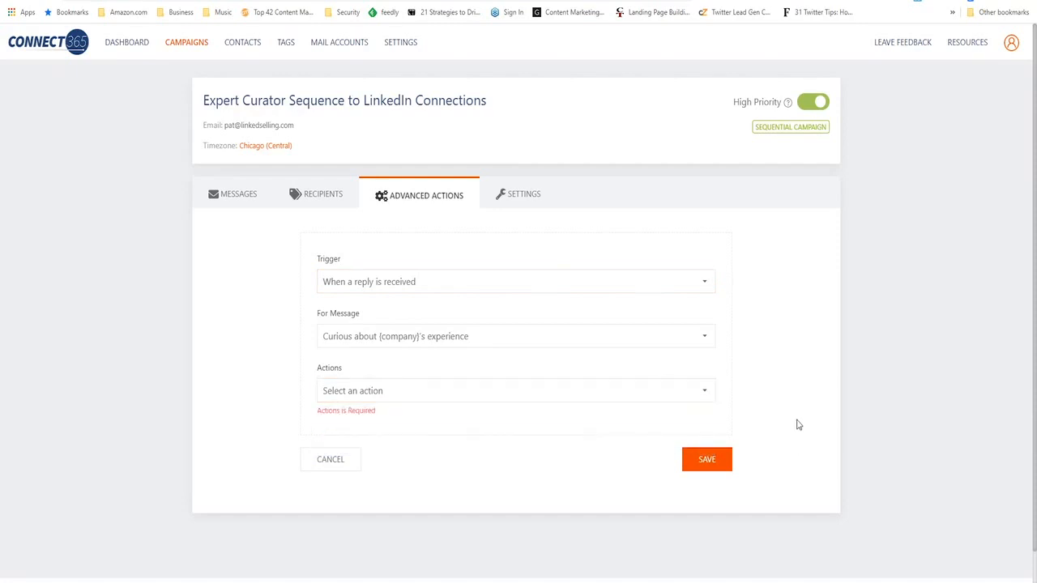
# - Set the advanced action to Apply Tag(s) when an email is sent for the message "Re:Can we connect soon?"
pyautogui.click(624, 283)
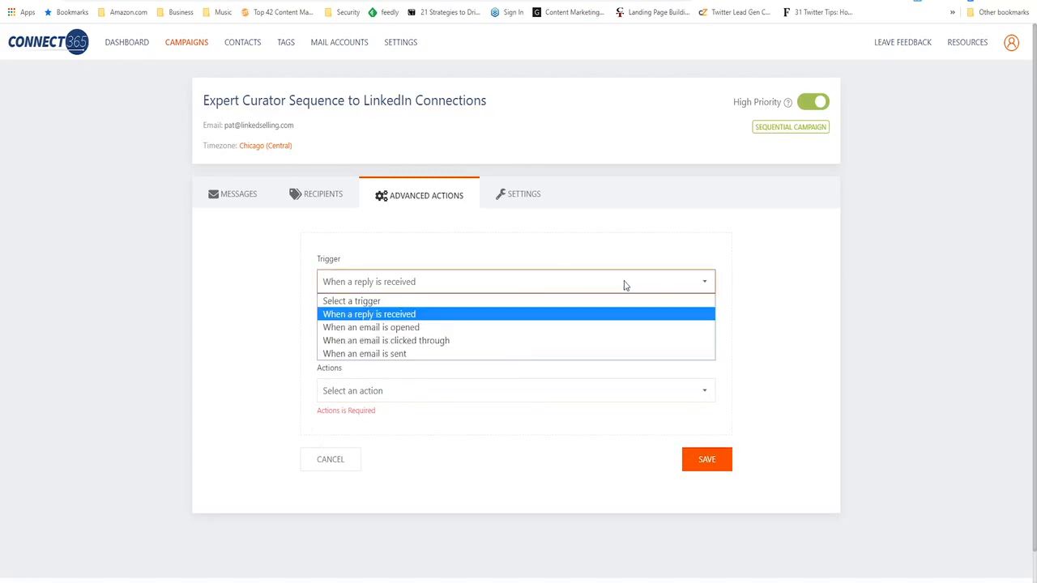
pyautogui.click(400, 359)
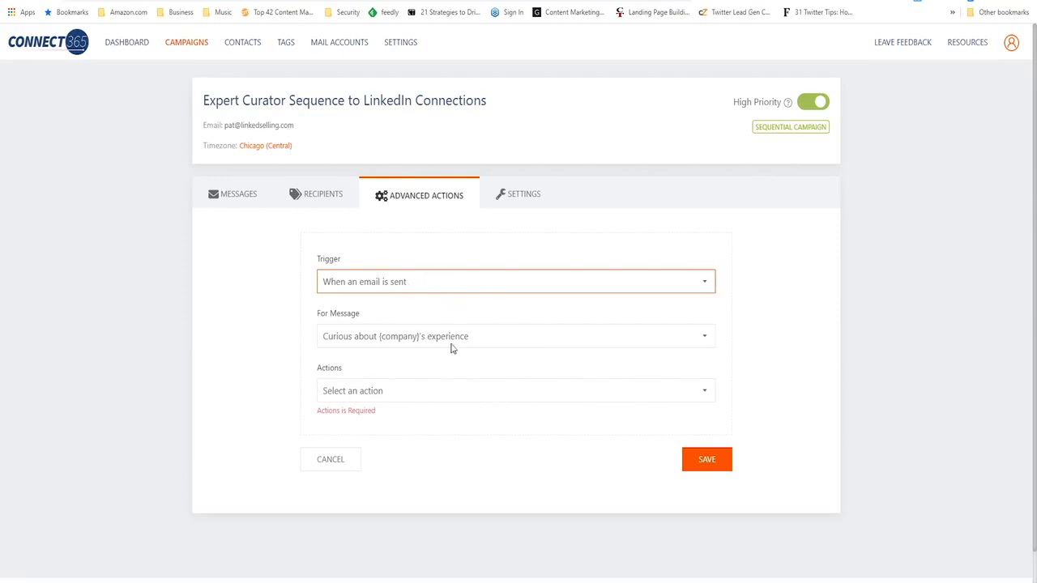
pyautogui.click(491, 340)
pyautogui.click(427, 409)
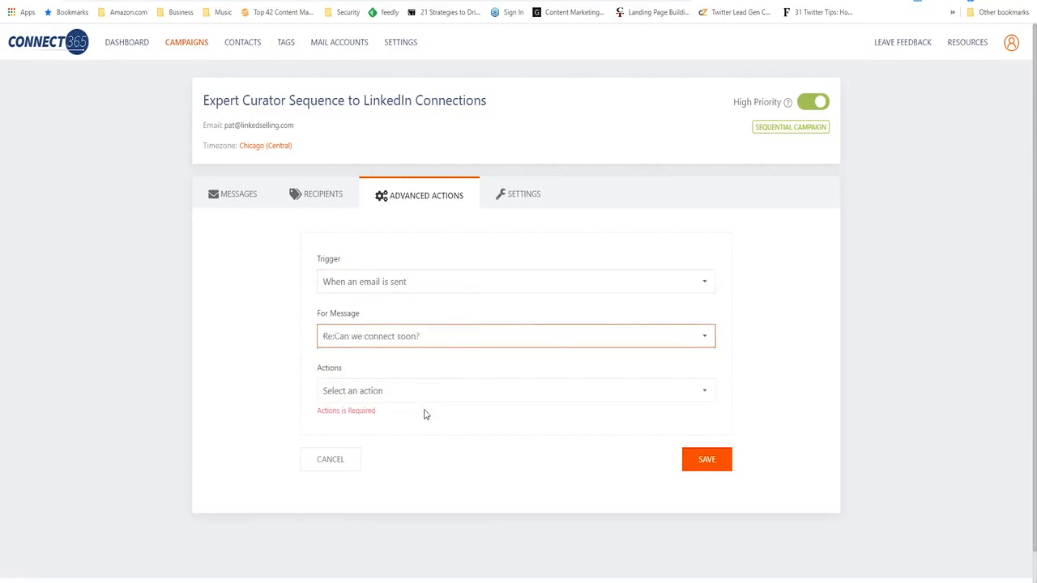
pyautogui.click(454, 391)
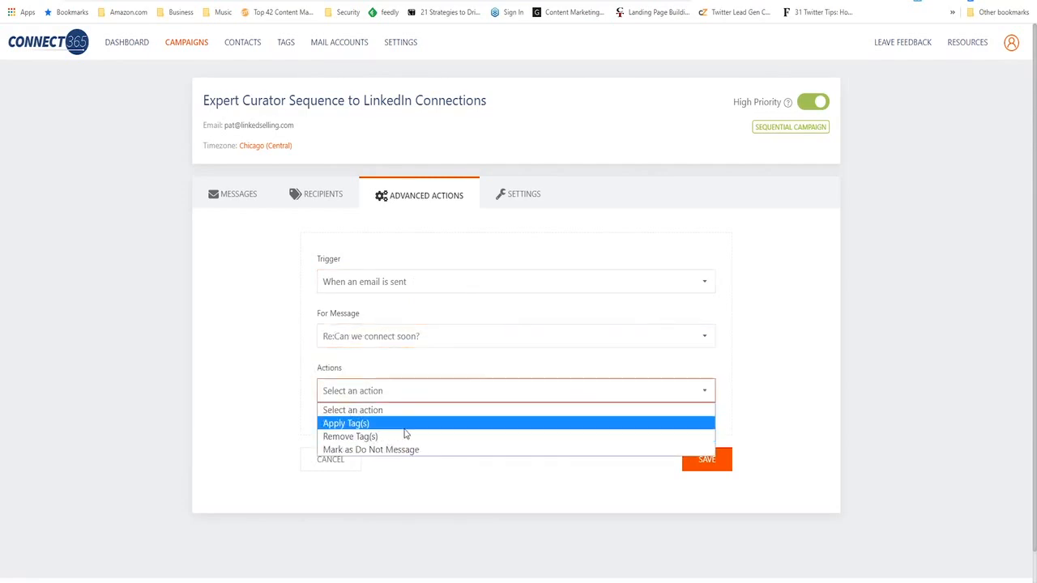
pyautogui.click(405, 424)
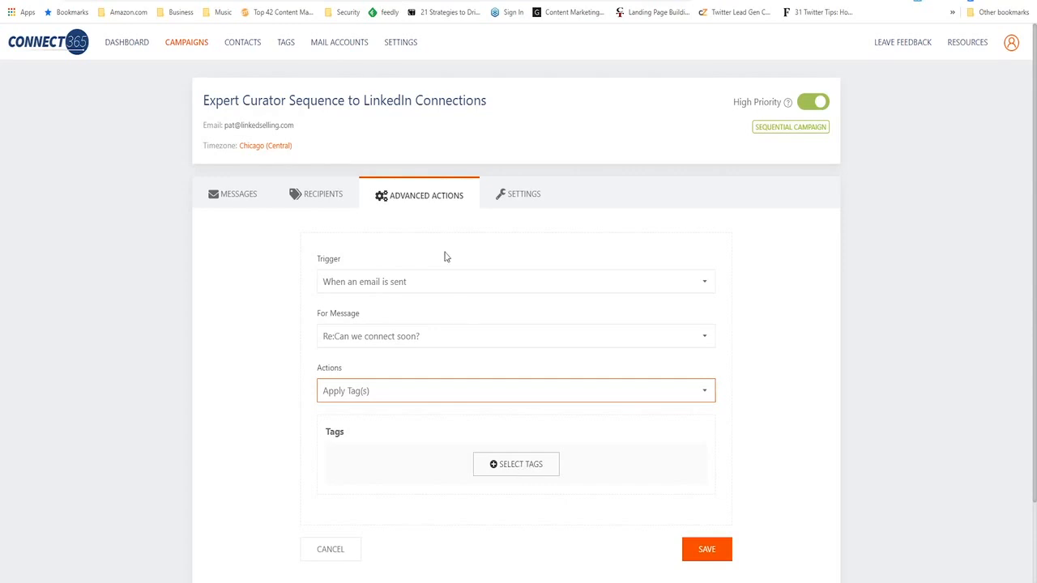
# - Set the campaign's sending window from 09:00 AM to 05:00 PM in its settings, and view the unsubscribe message
pyautogui.click(530, 198)
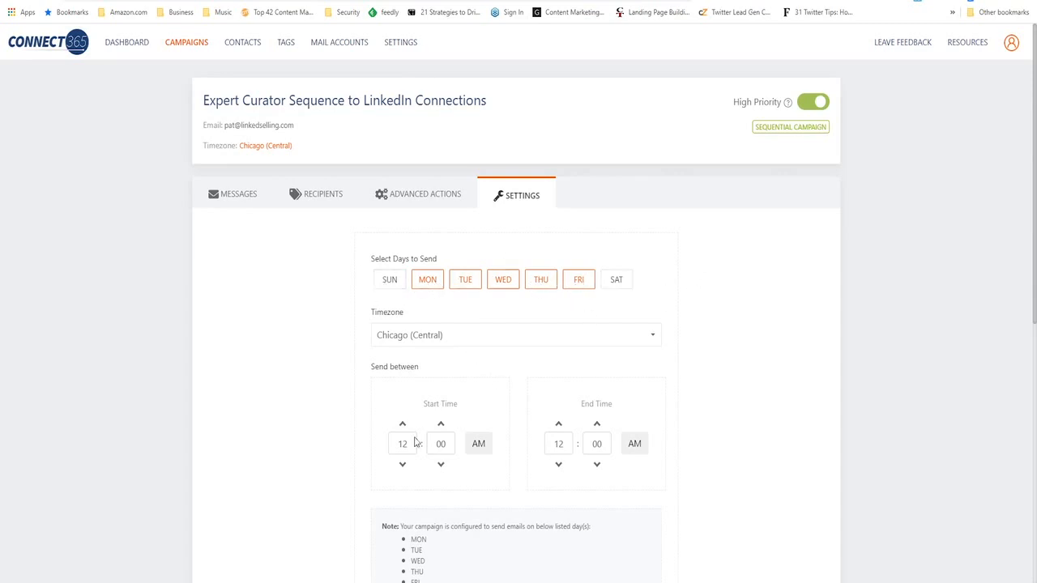
pyautogui.scroll(-1, 413, 428)
pyautogui.click(402, 383)
pyautogui.doubleClick(401, 383)
pyautogui.write('09')
pyautogui.click(548, 386)
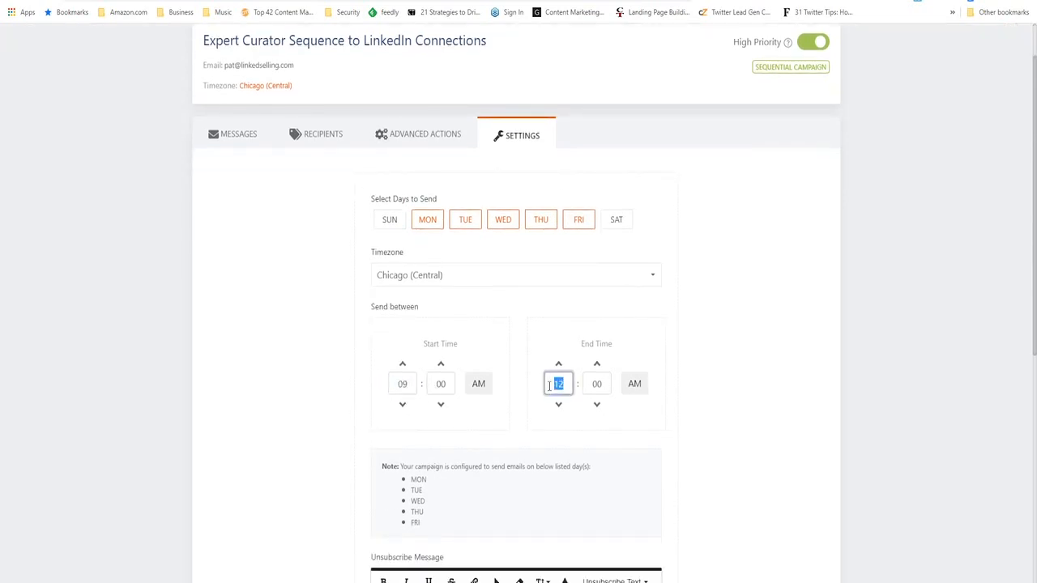
pyautogui.write('05')
pyautogui.click(635, 386)
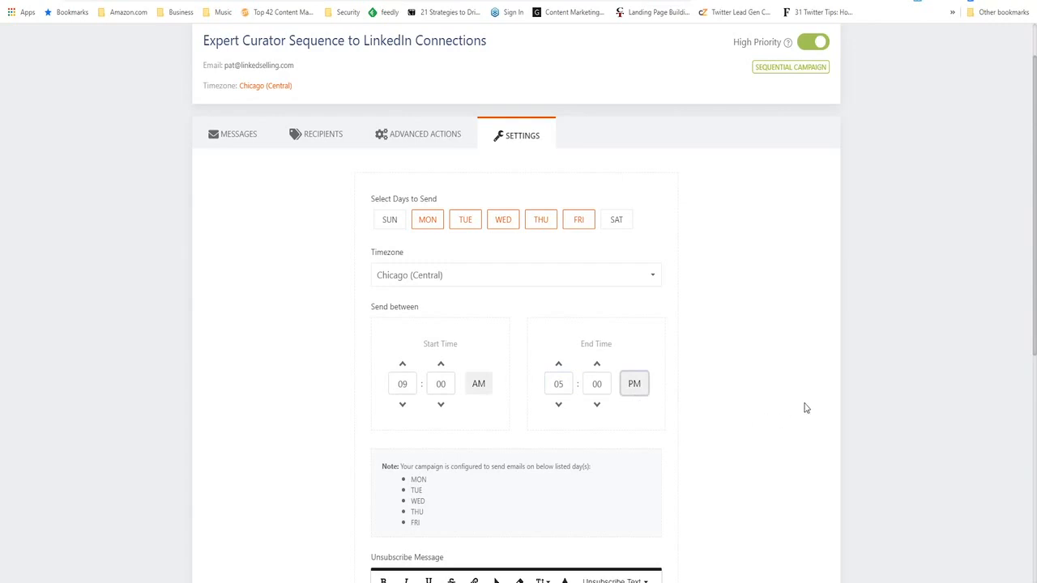
pyautogui.scroll(-2, 829, 405)
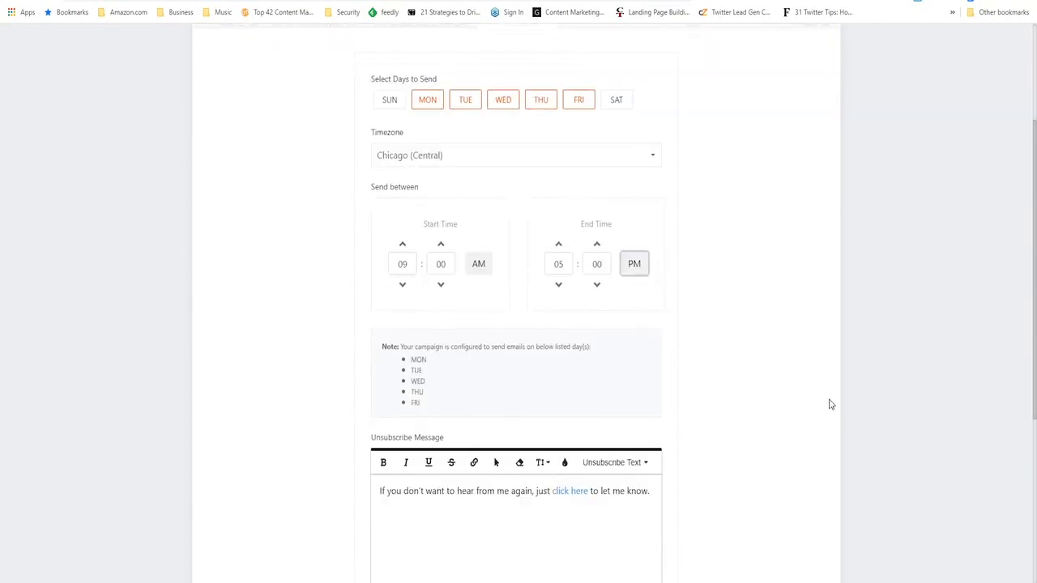
pyautogui.scroll(3, 830, 404)
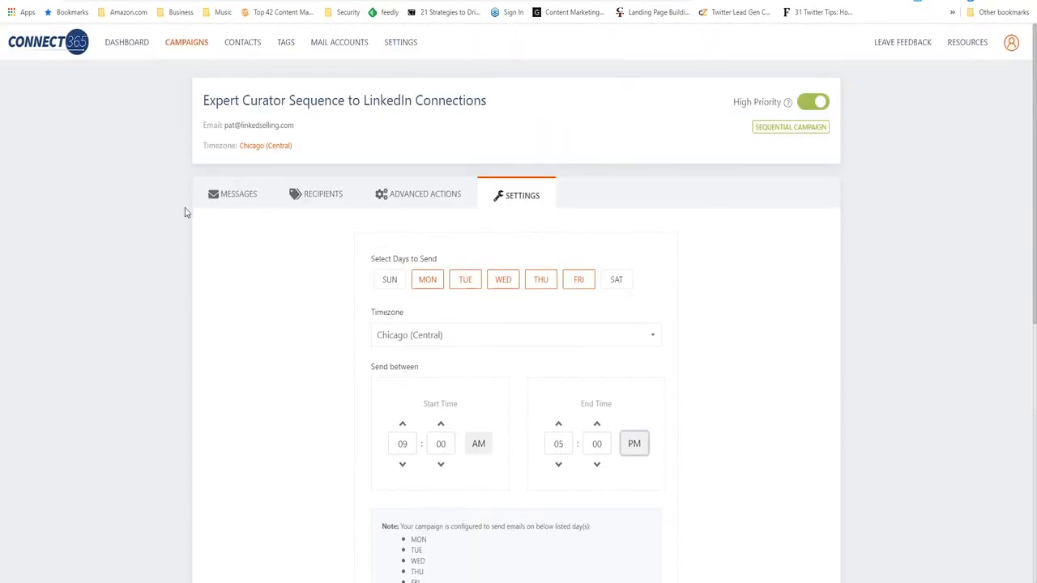